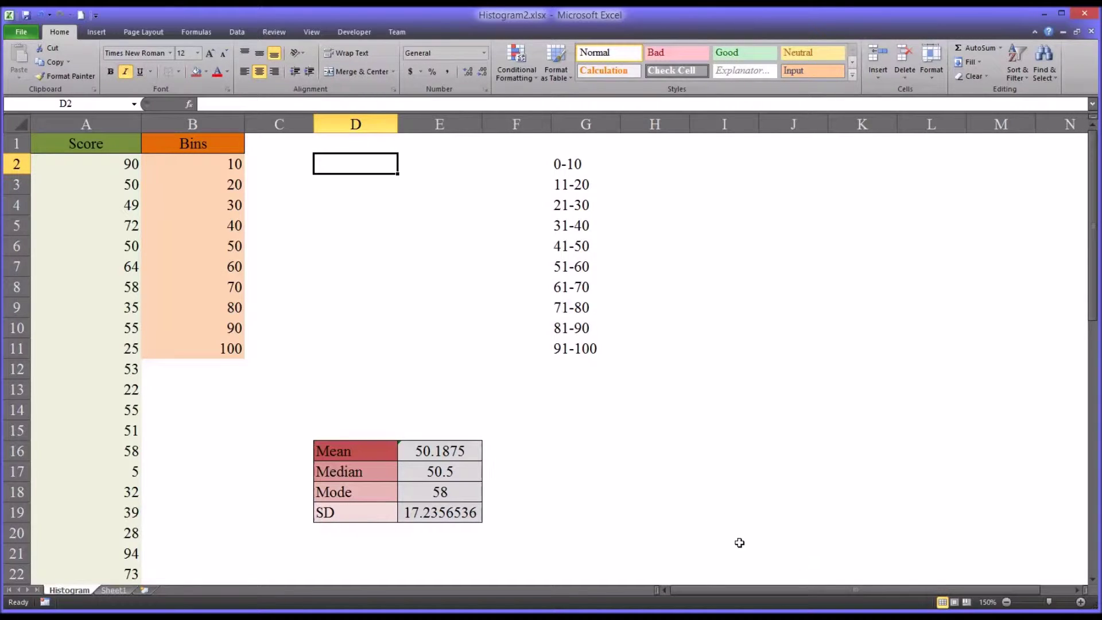
- Select the whole Score column, then return to the first score, 90
click(86, 124)
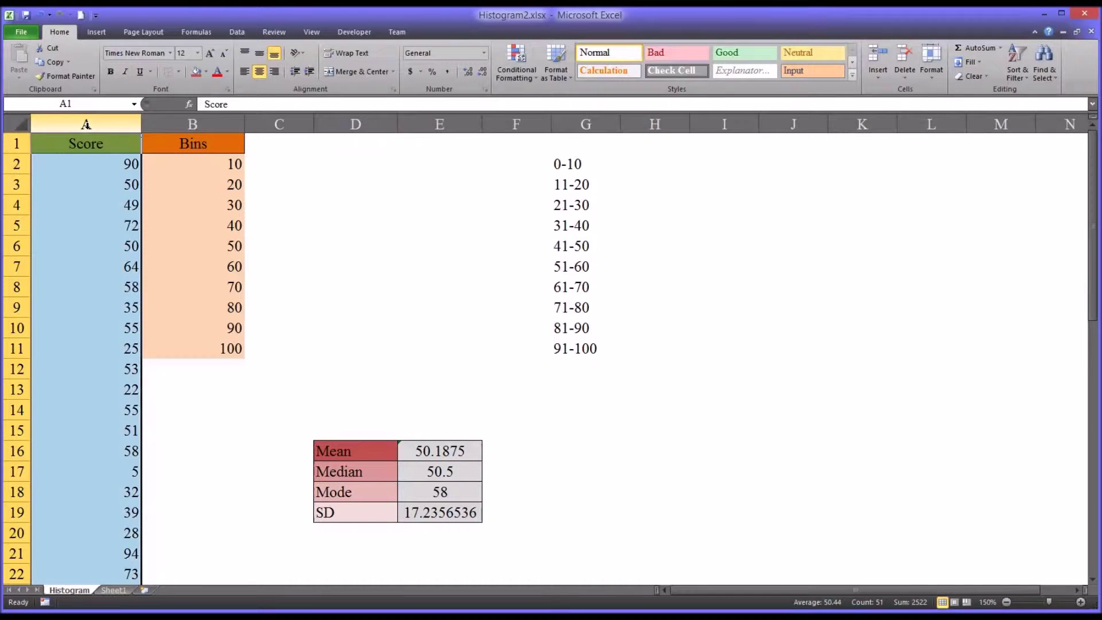
click(89, 166)
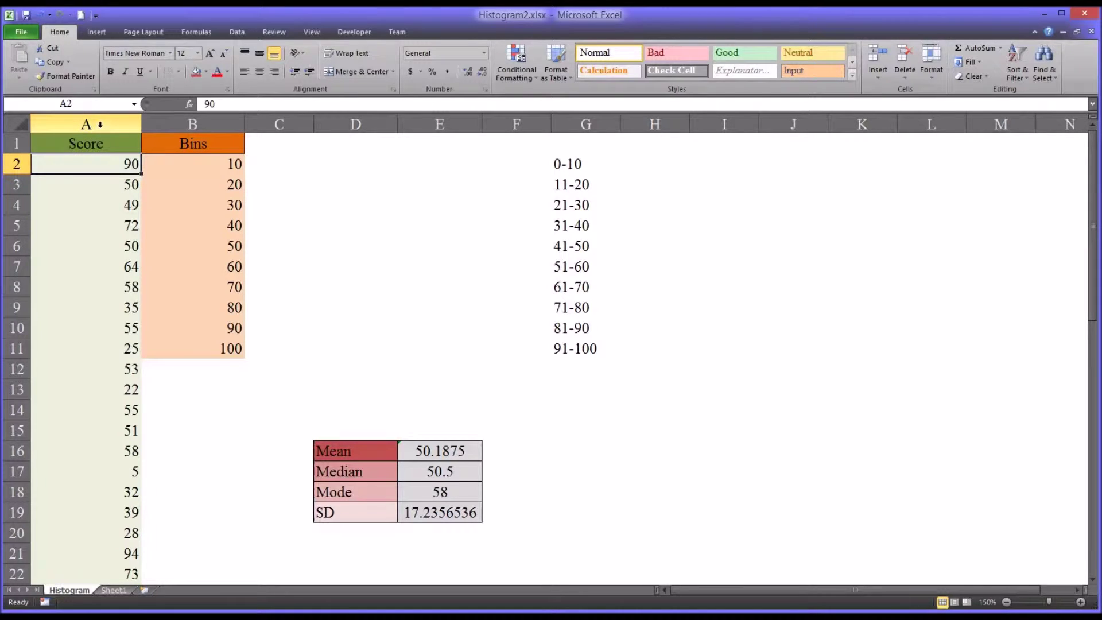
click(97, 125)
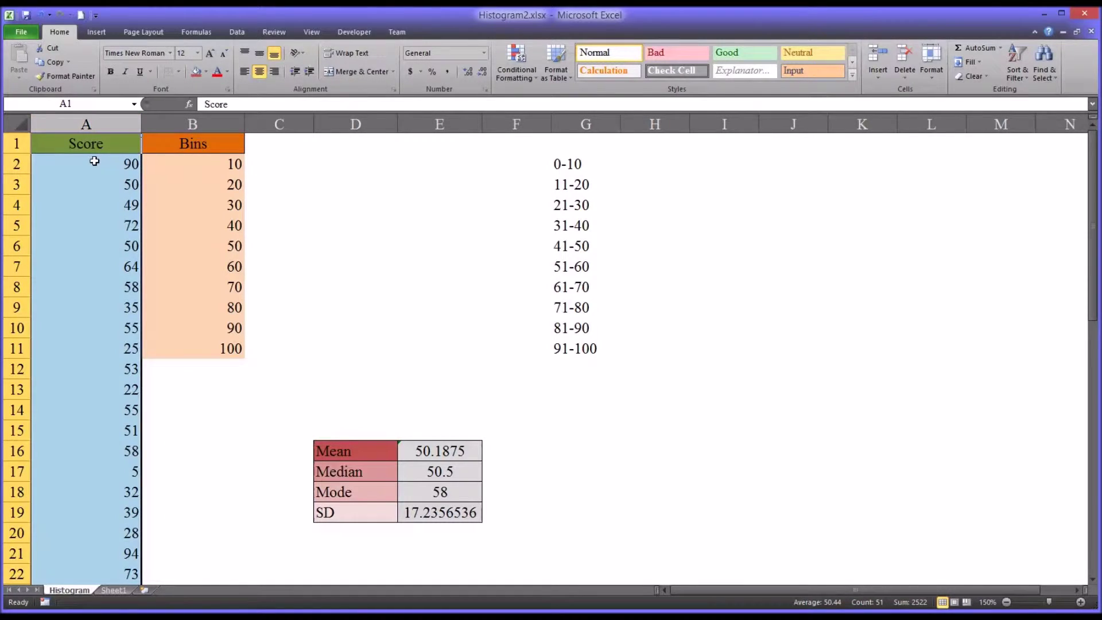
click(94, 162)
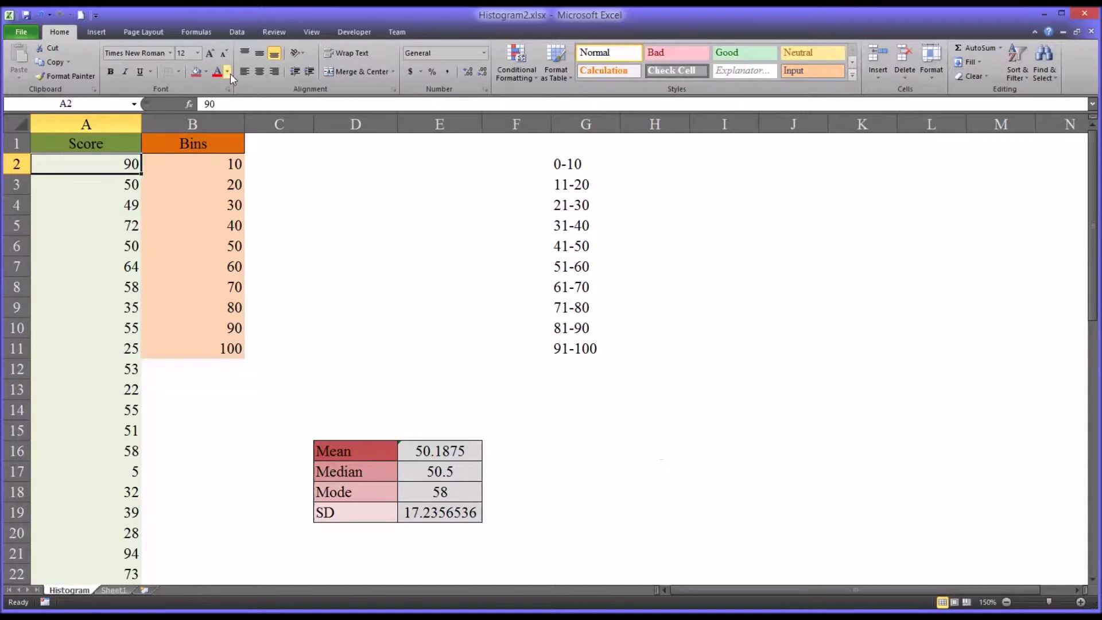
- Check the Analysis Tools list in Data Analysis, then switch to the file information view
click(236, 32)
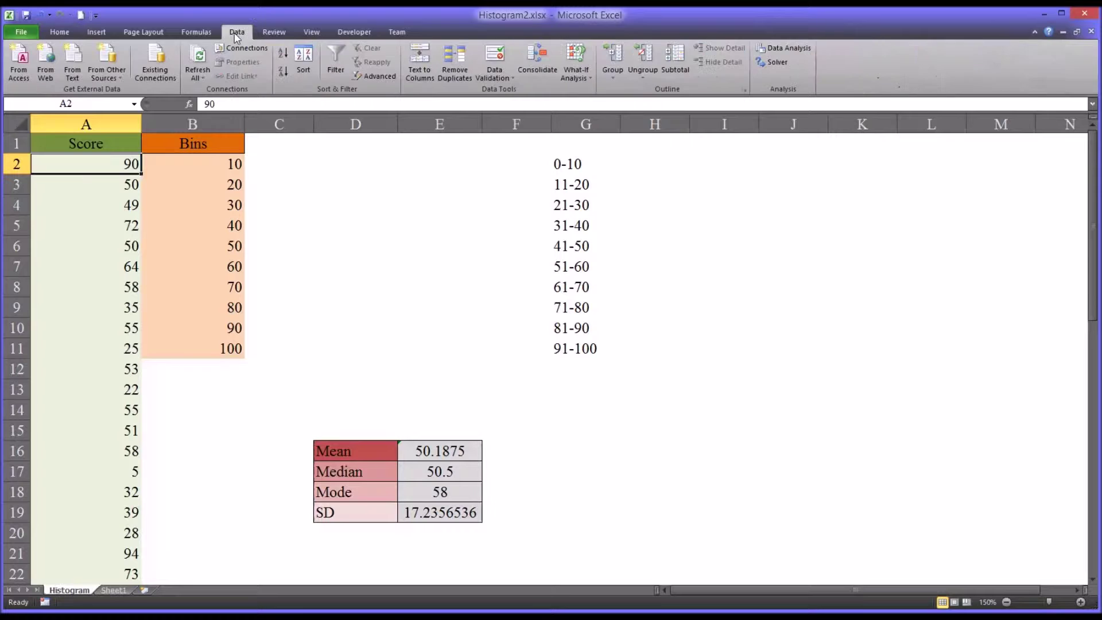
click(790, 49)
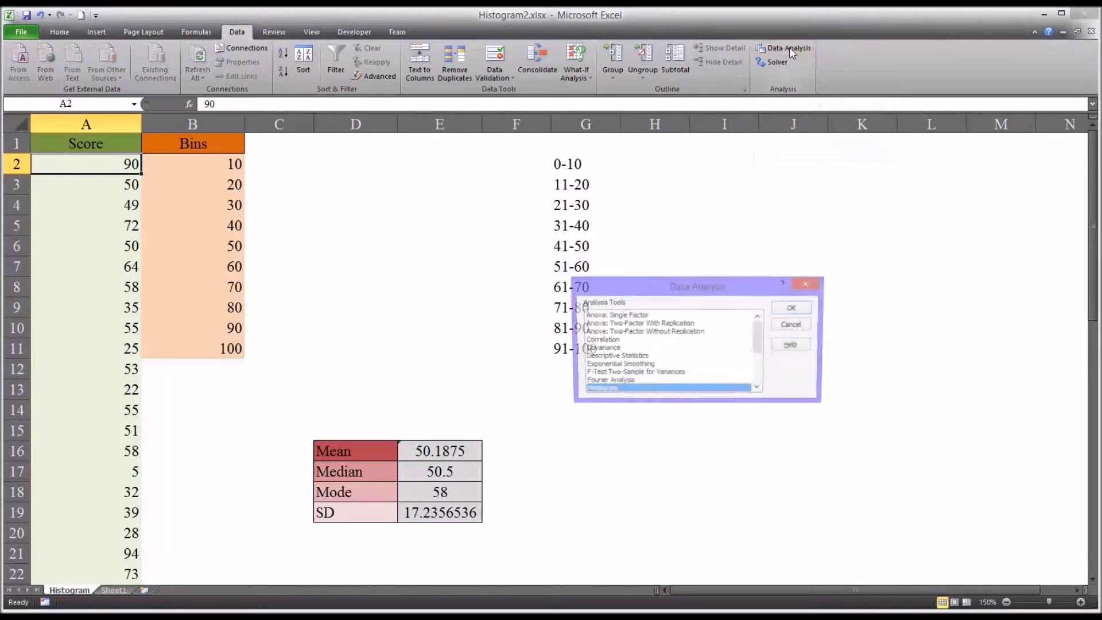
drag(667, 288, 641, 298)
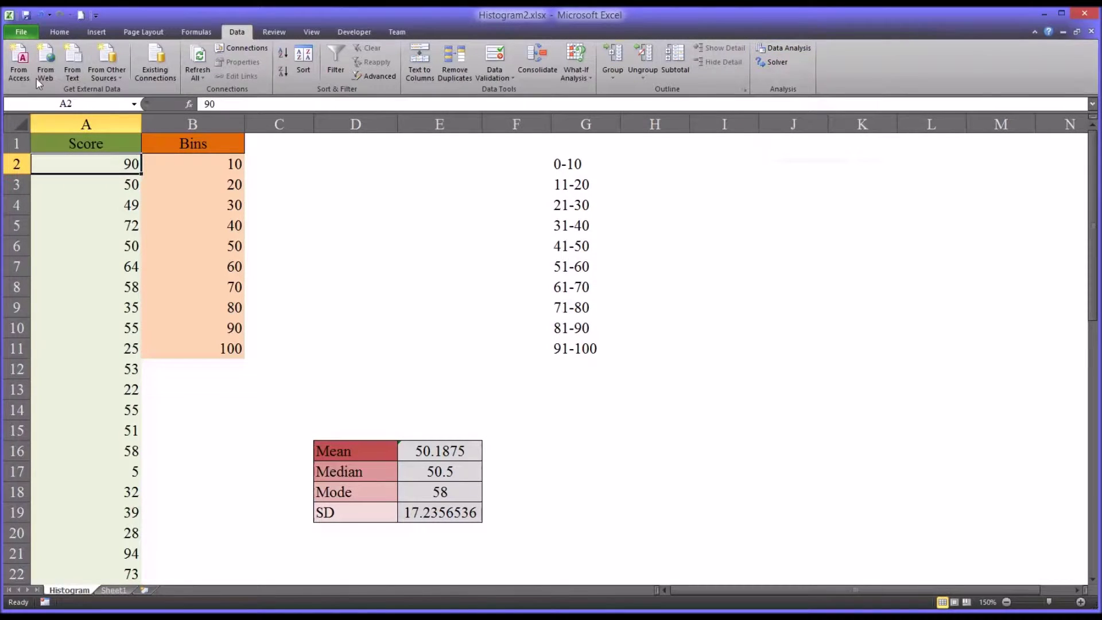
click(20, 33)
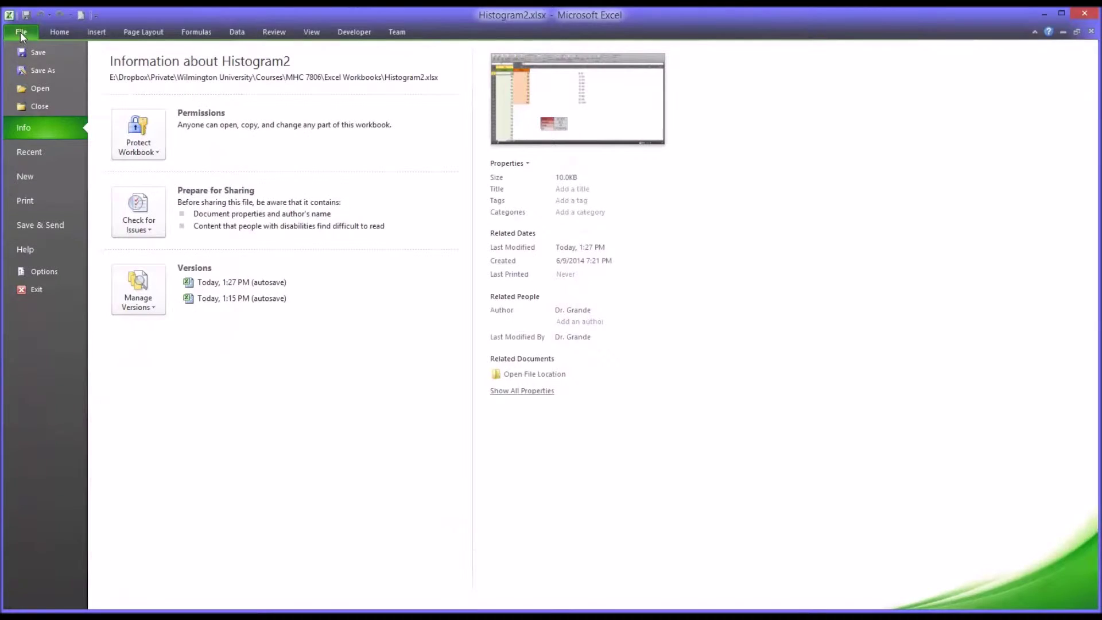
click(45, 272)
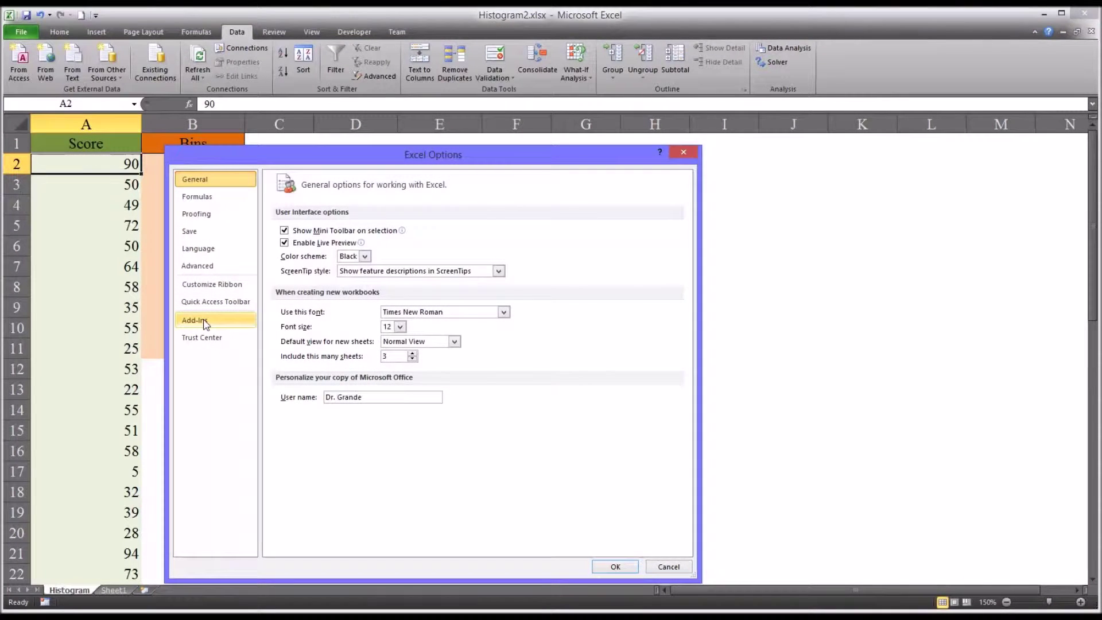
click(205, 322)
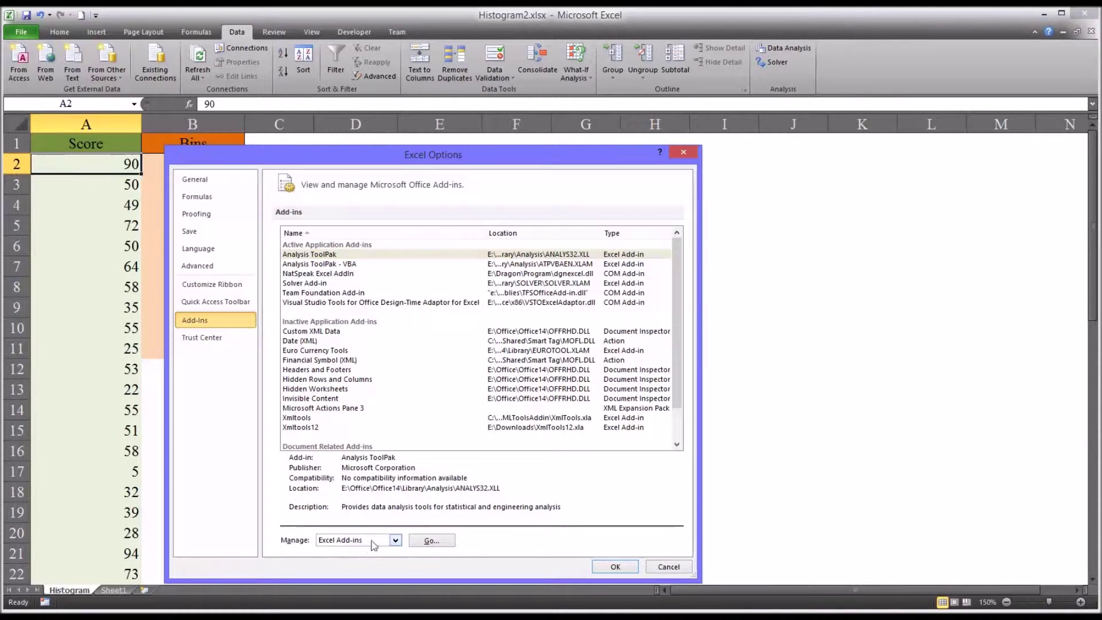
click(437, 543)
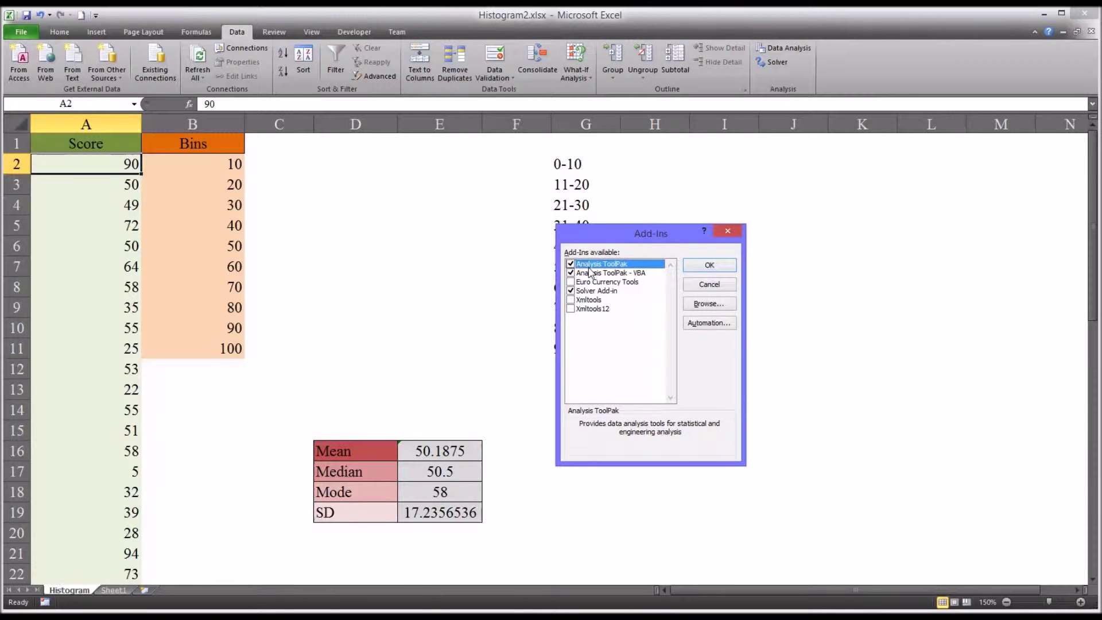
click(570, 273)
click(570, 274)
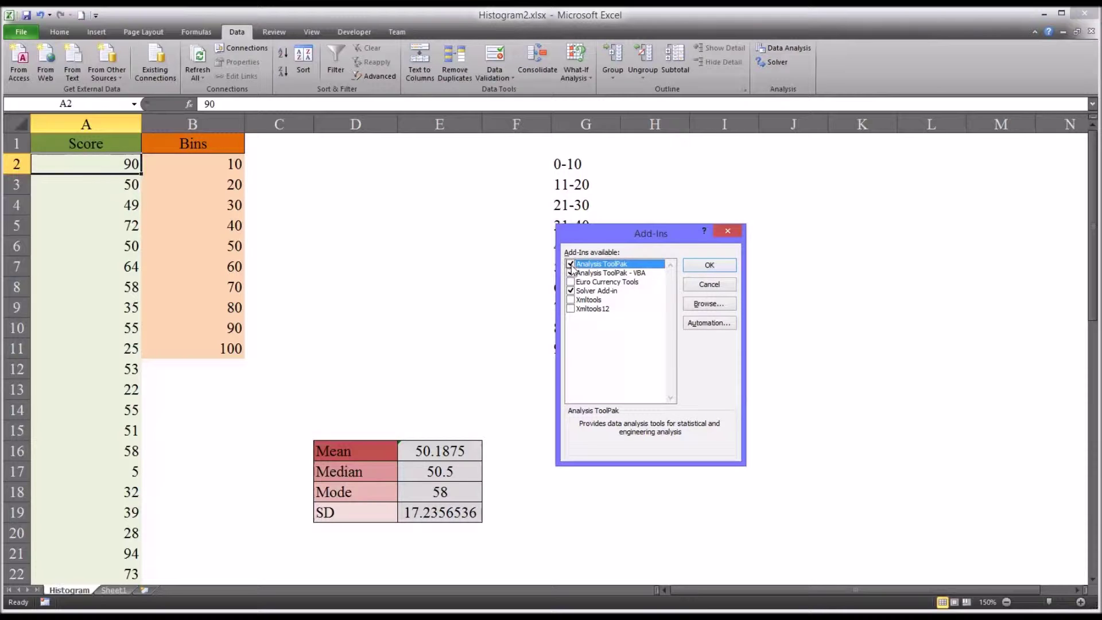
click(707, 266)
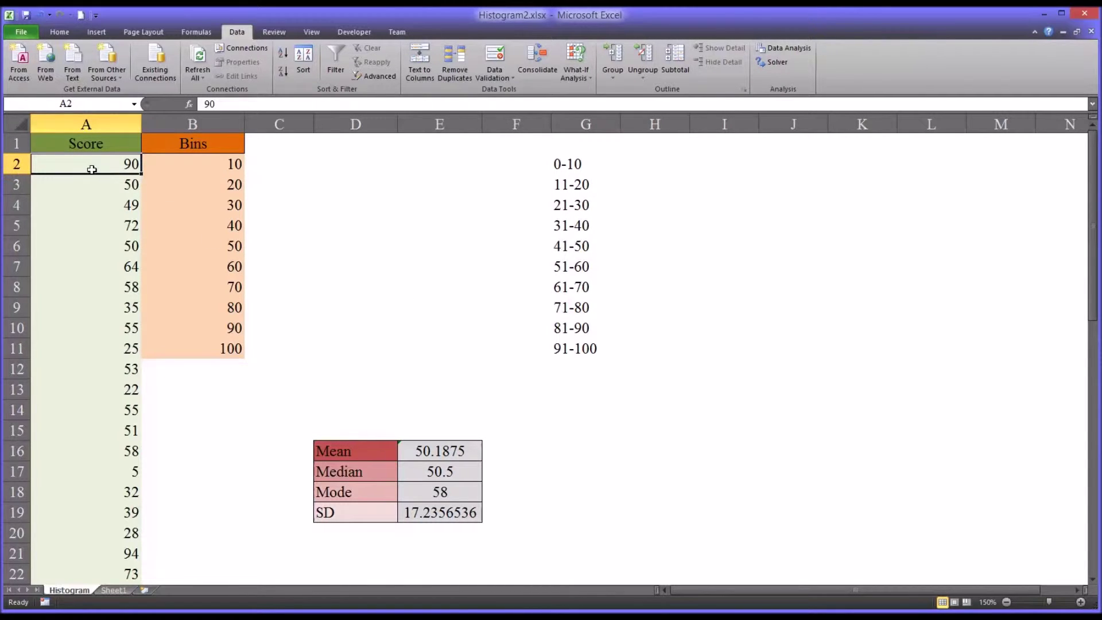
click(89, 124)
click(92, 167)
click(448, 452)
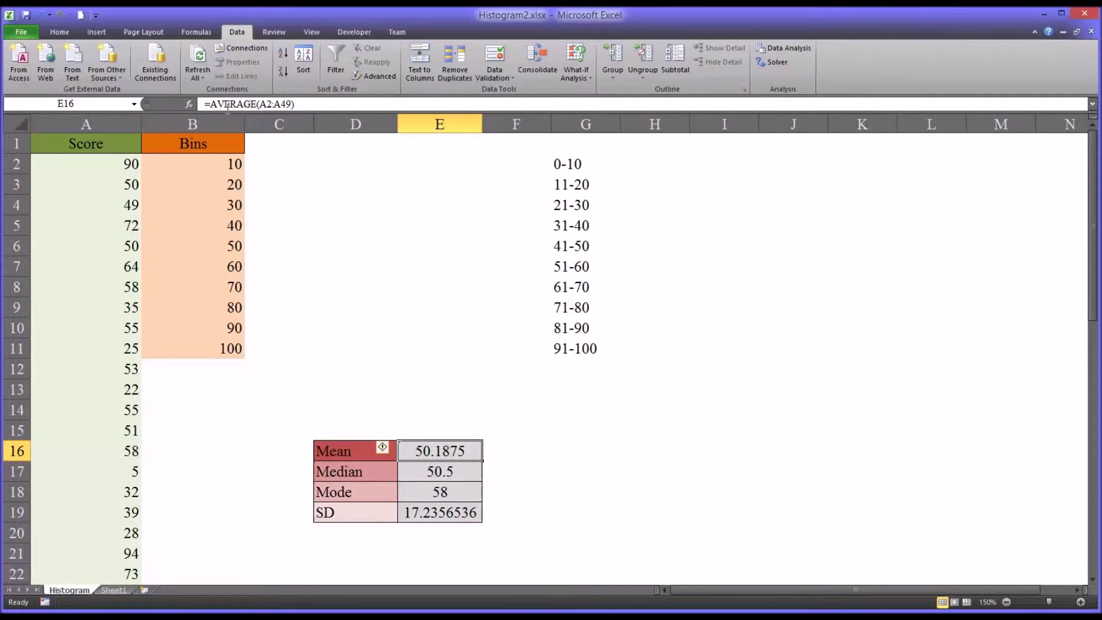
click(424, 475)
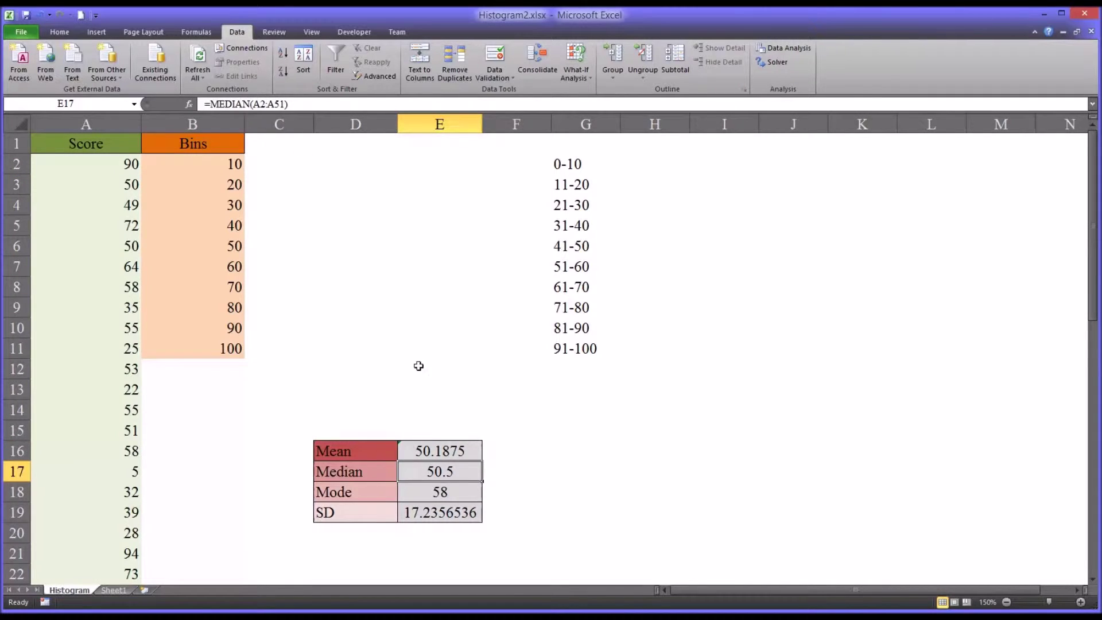
click(428, 497)
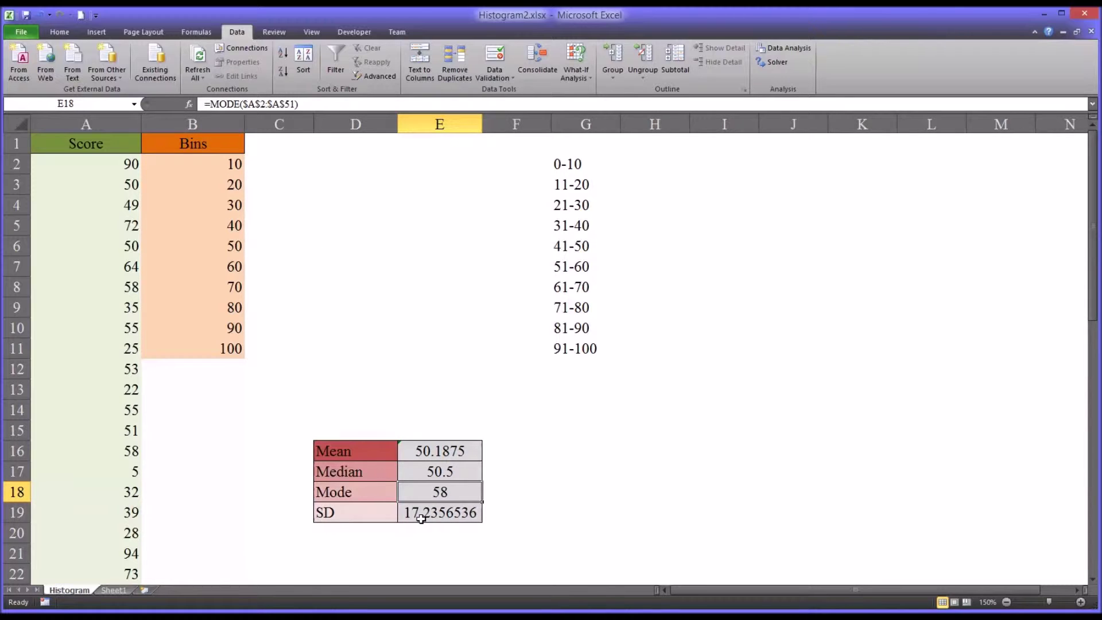
click(422, 518)
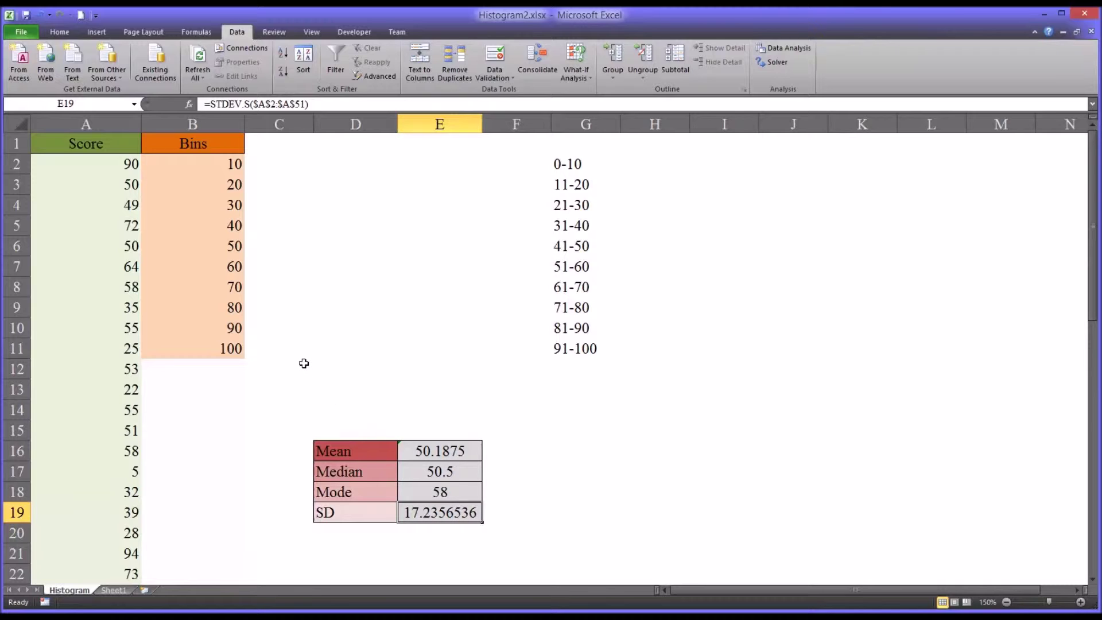
click(422, 453)
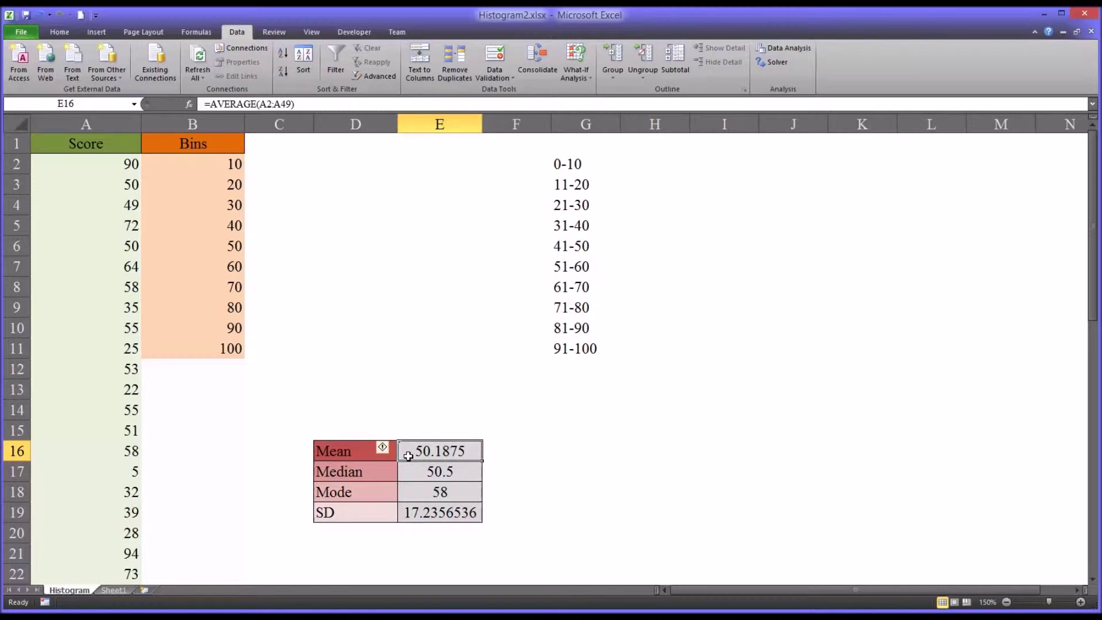
click(411, 473)
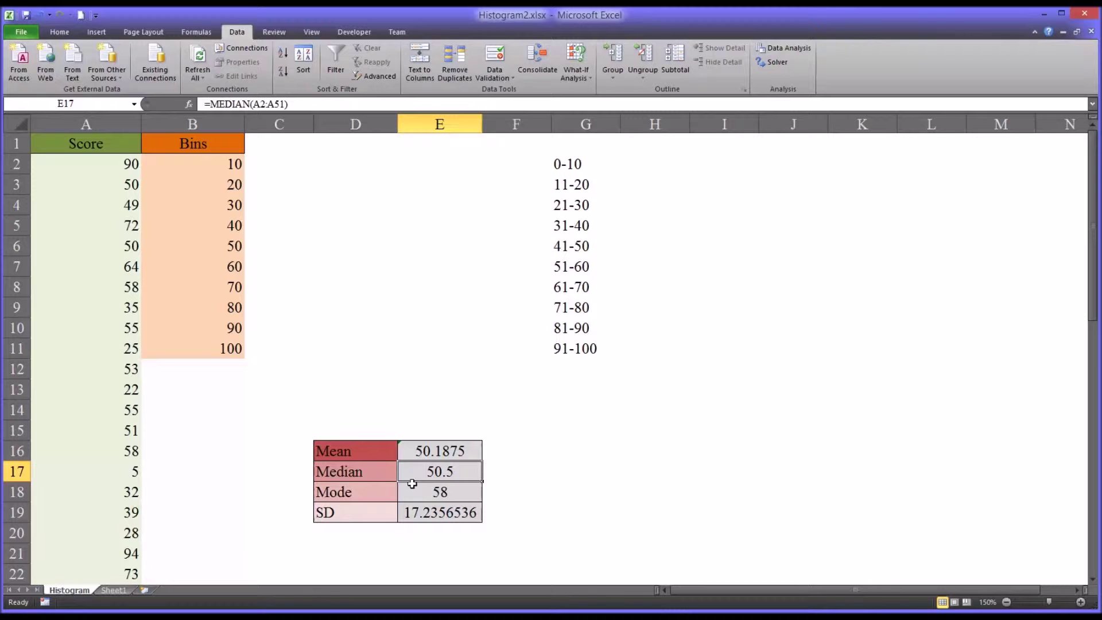
click(419, 493)
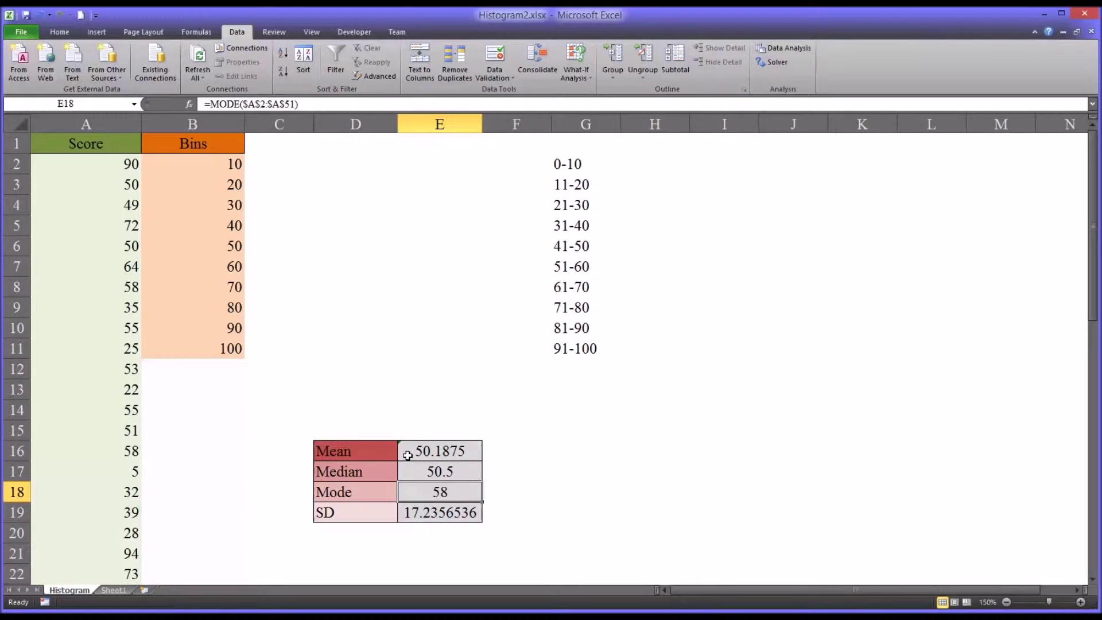
drag(411, 450, 417, 492)
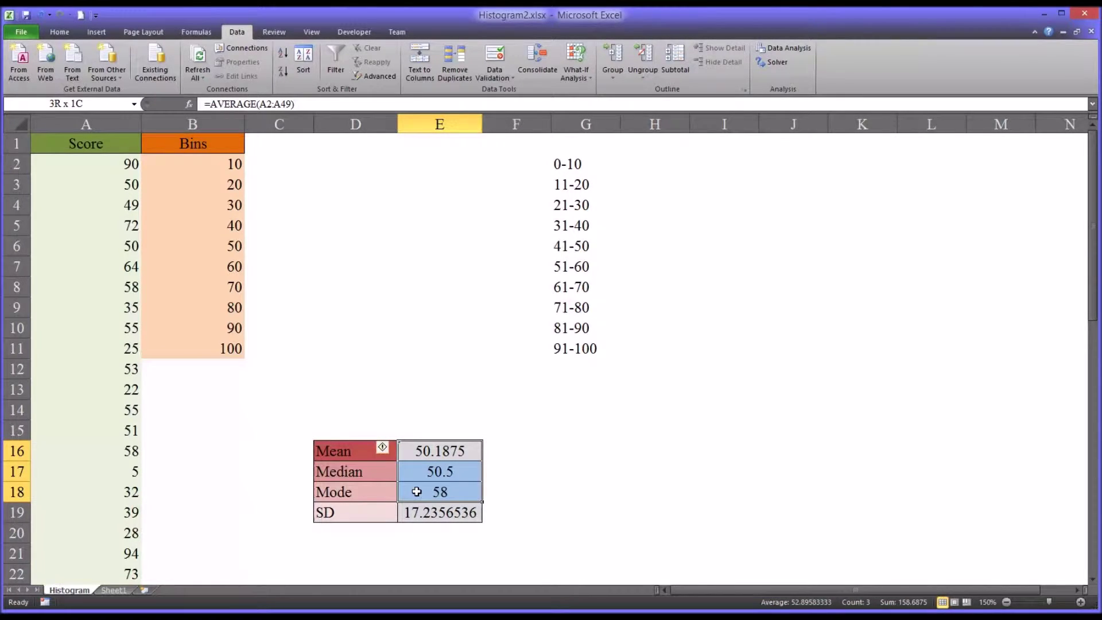
drag(411, 451, 420, 492)
click(415, 435)
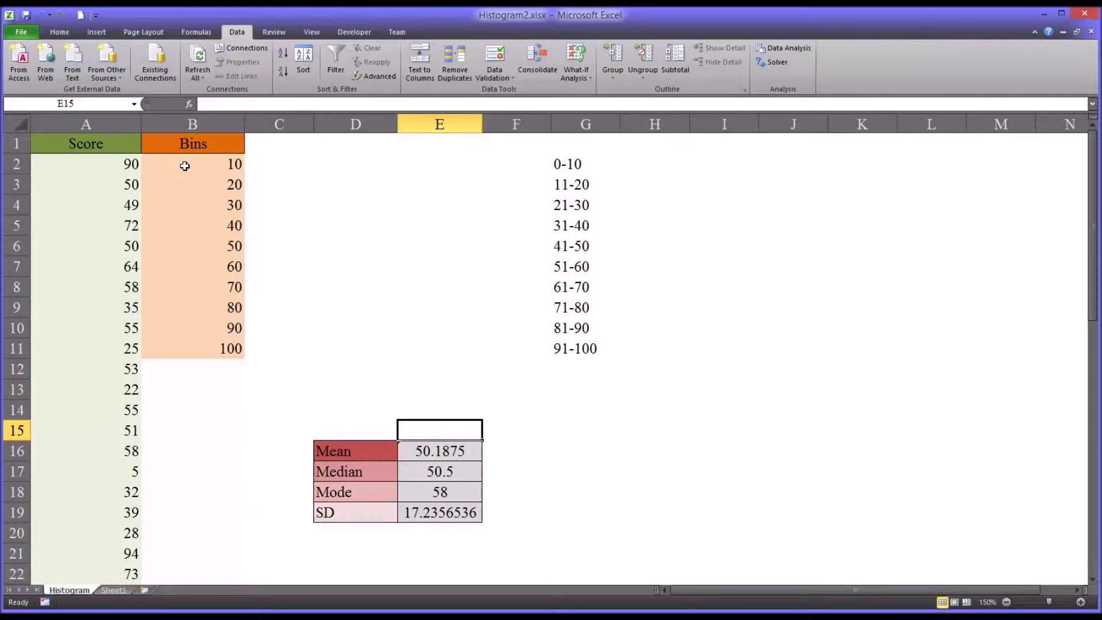
drag(184, 165, 188, 343)
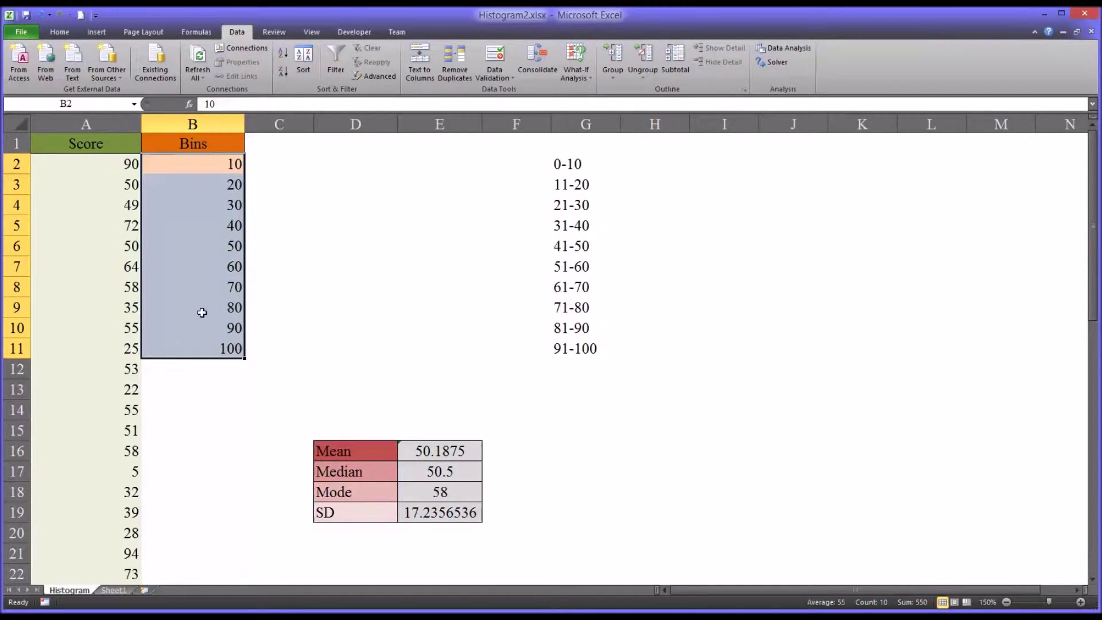
click(200, 168)
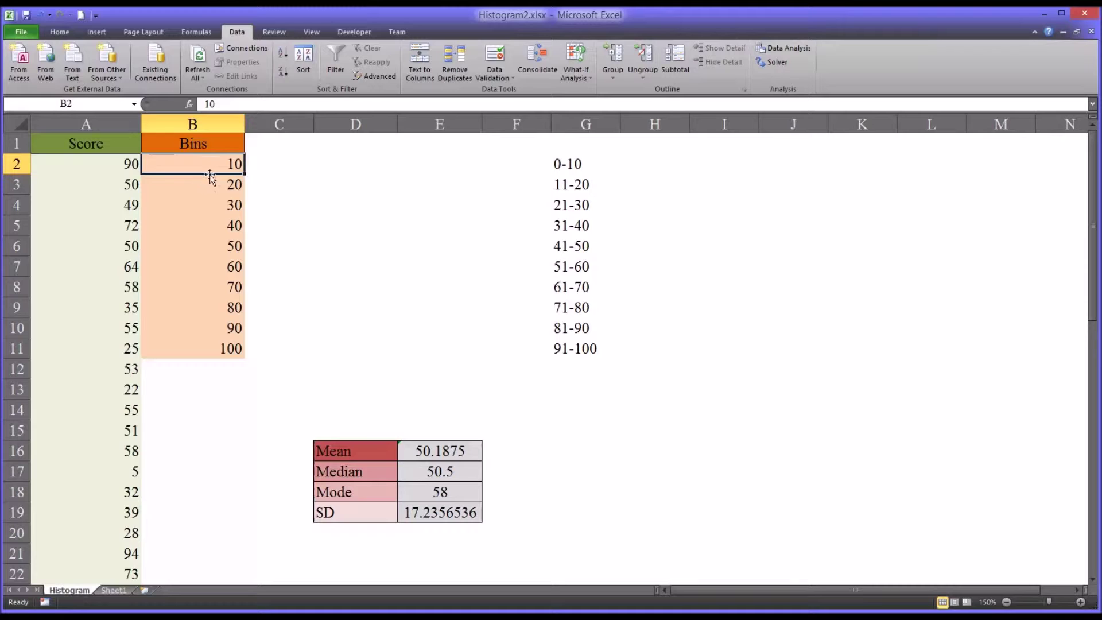
click(206, 184)
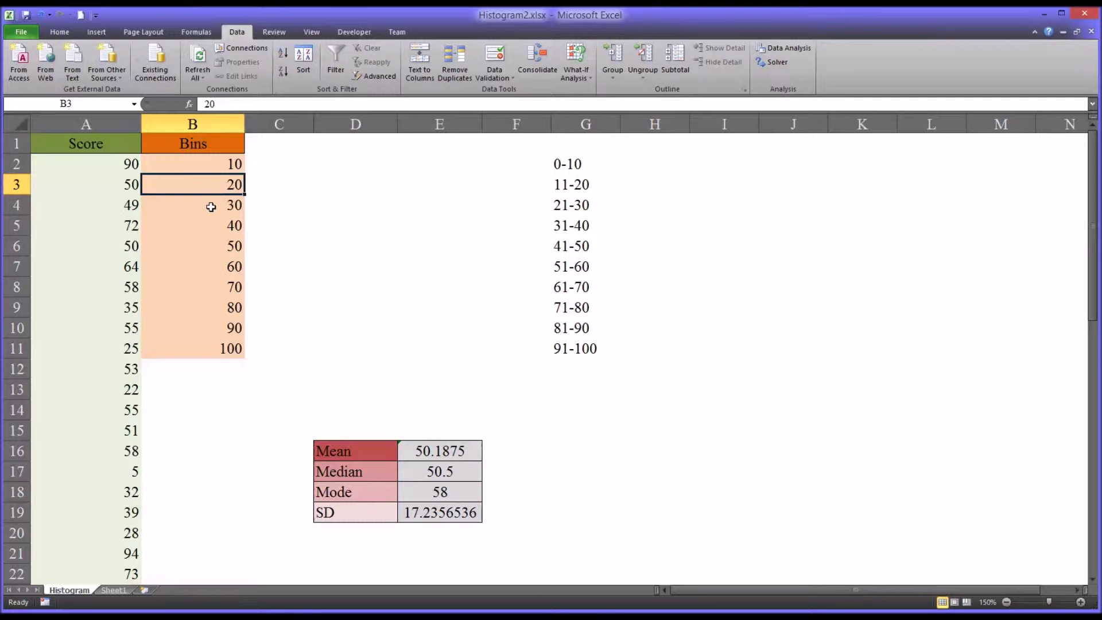
click(207, 206)
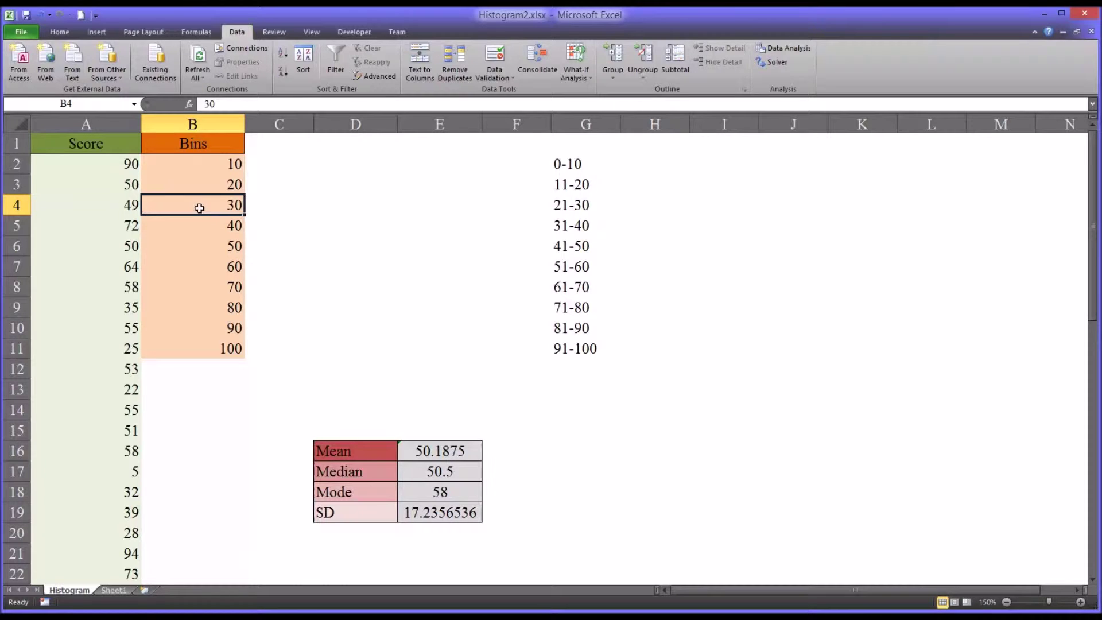
click(194, 166)
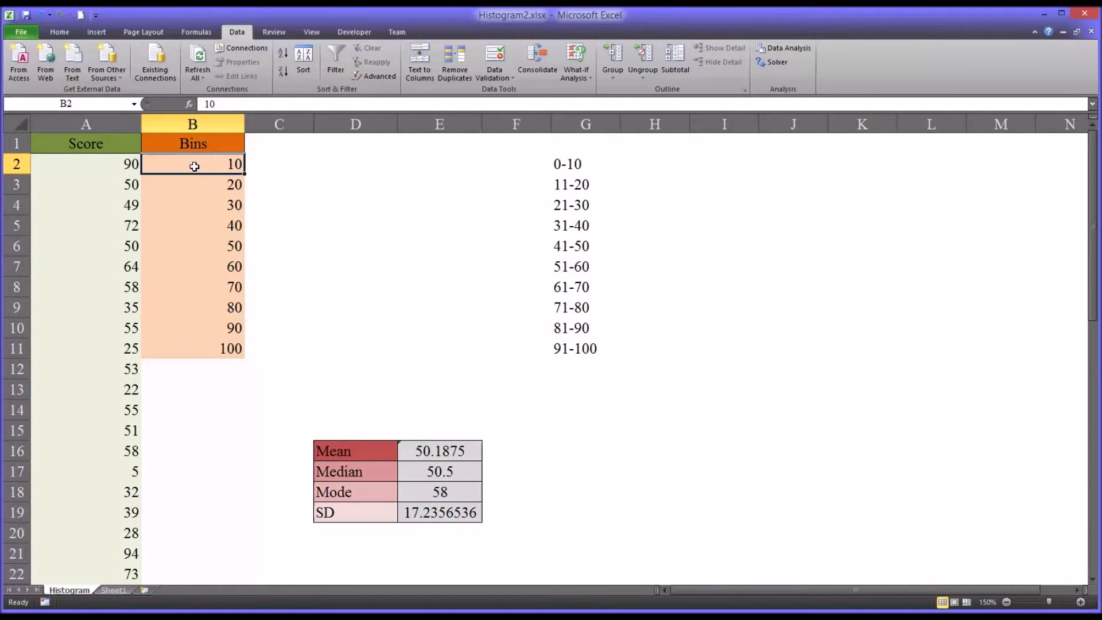
drag(195, 166, 196, 340)
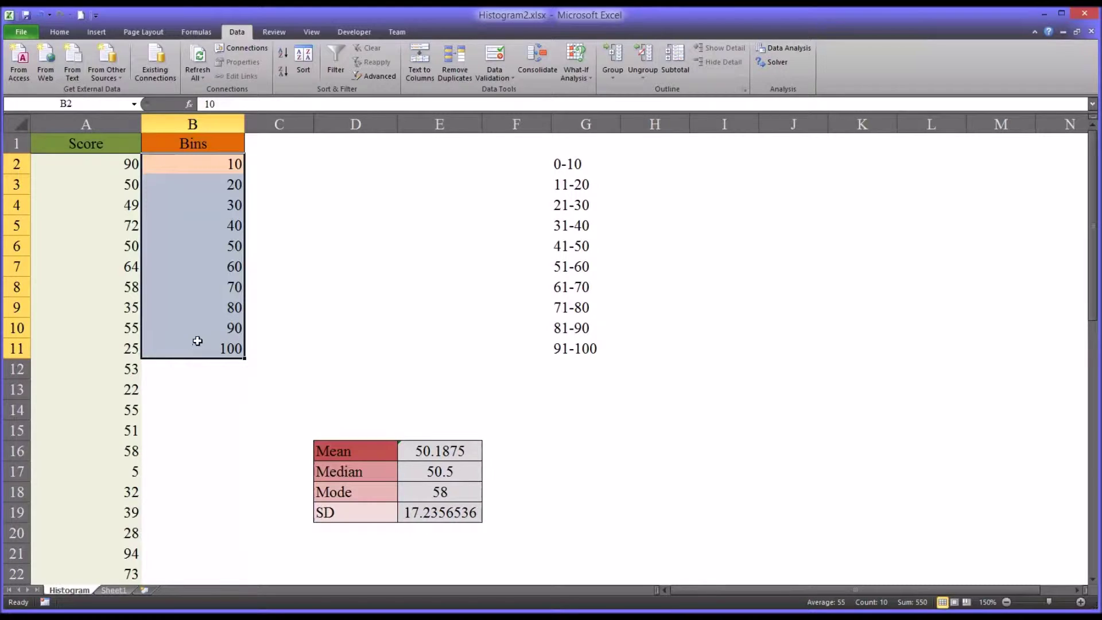
click(573, 166)
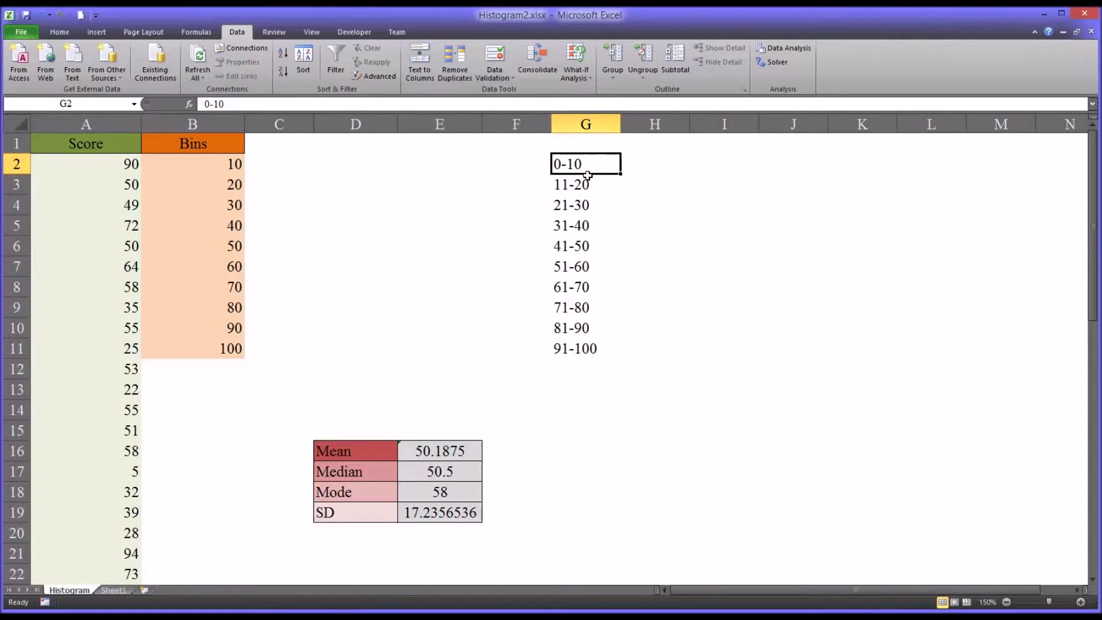
click(582, 185)
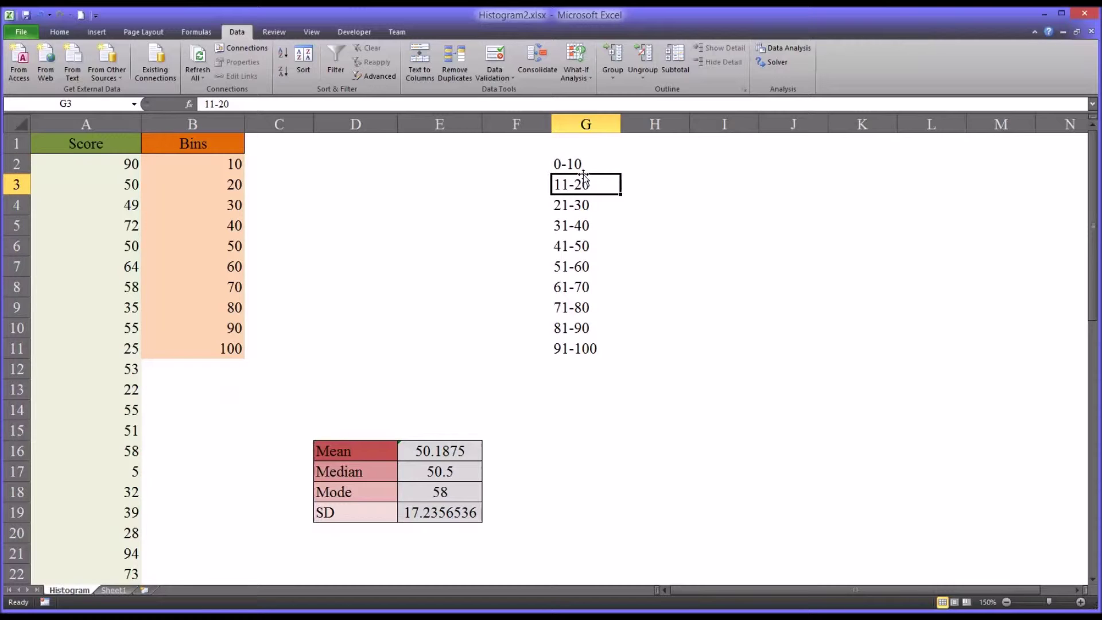
drag(583, 170, 561, 349)
click(585, 166)
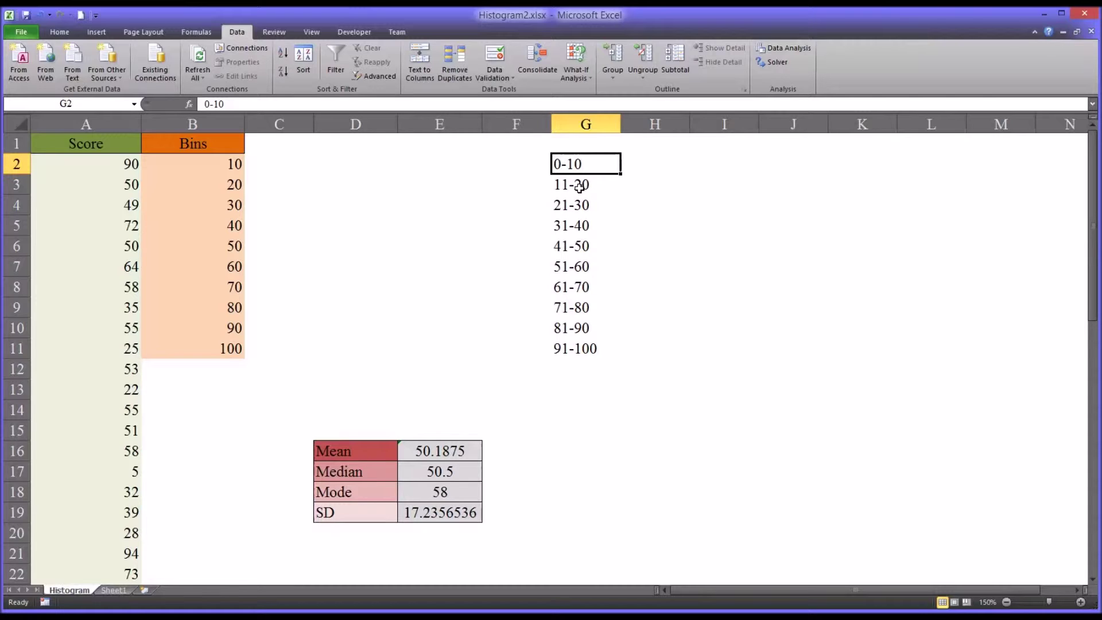
click(574, 184)
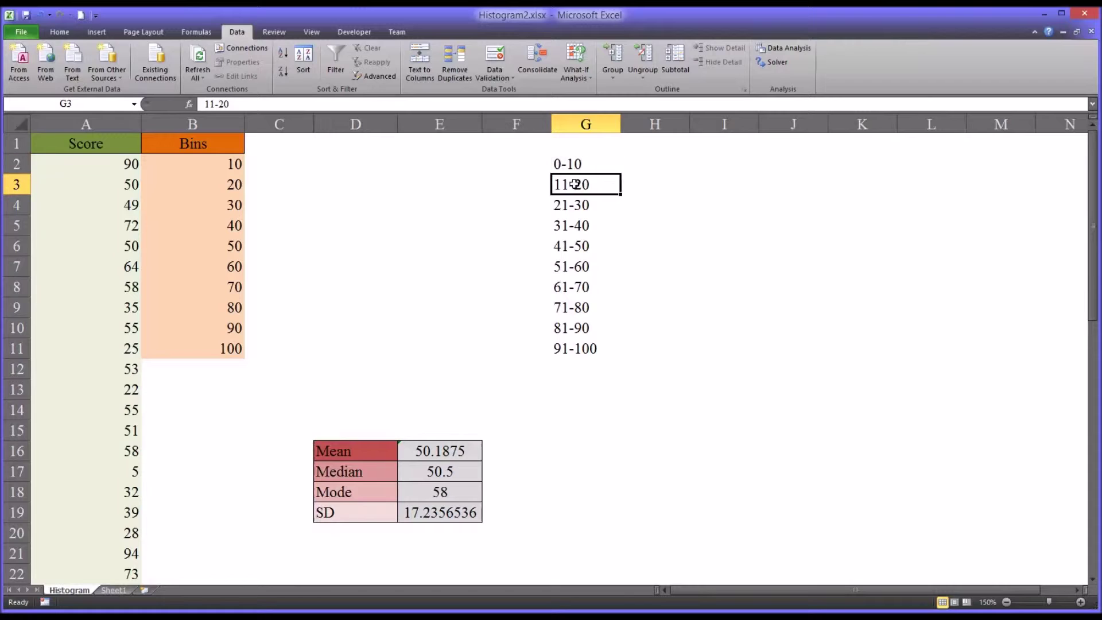
click(567, 206)
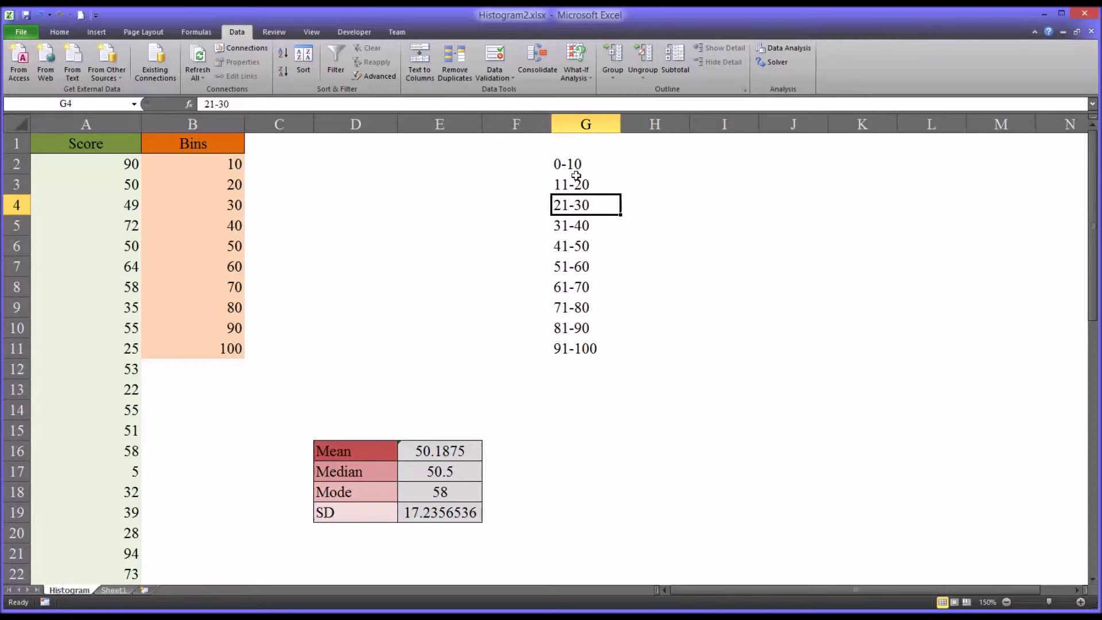
drag(573, 166, 565, 343)
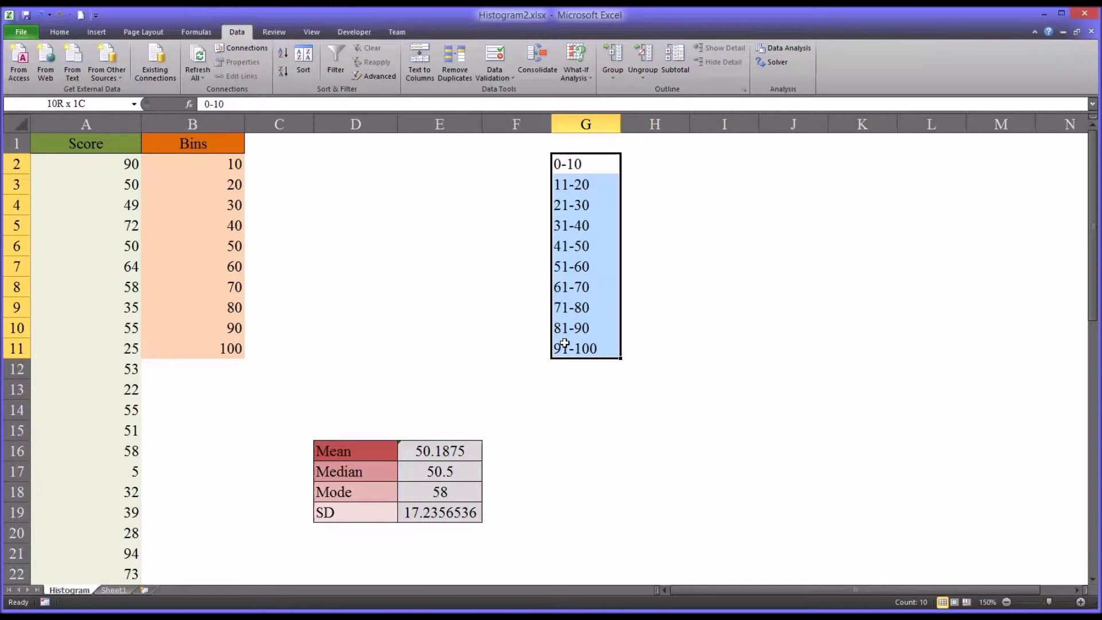
drag(568, 337, 582, 167)
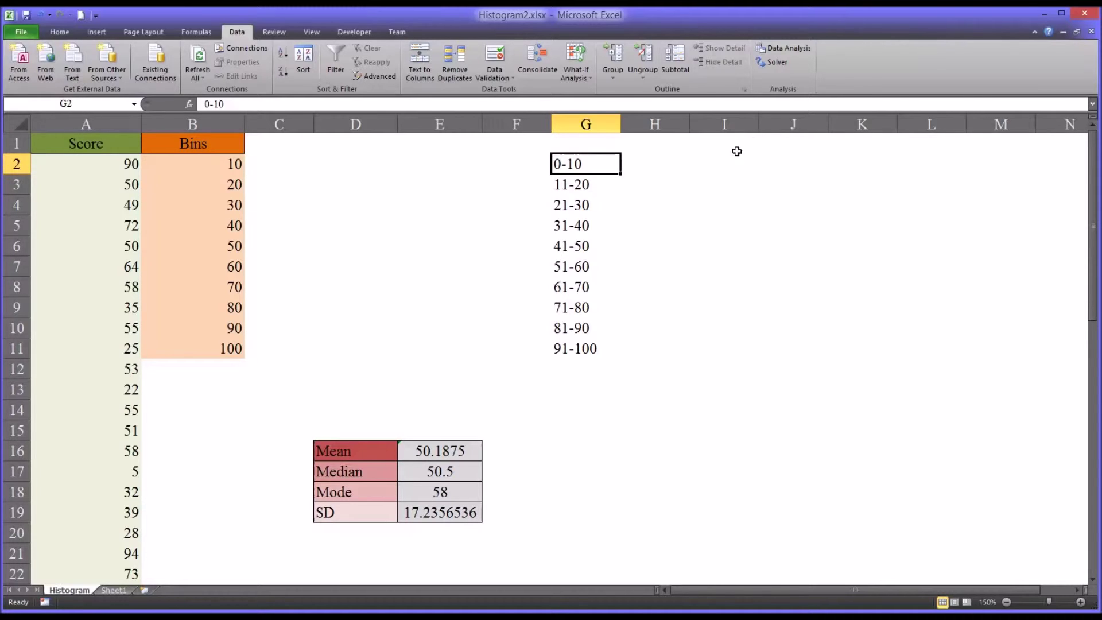
click(787, 54)
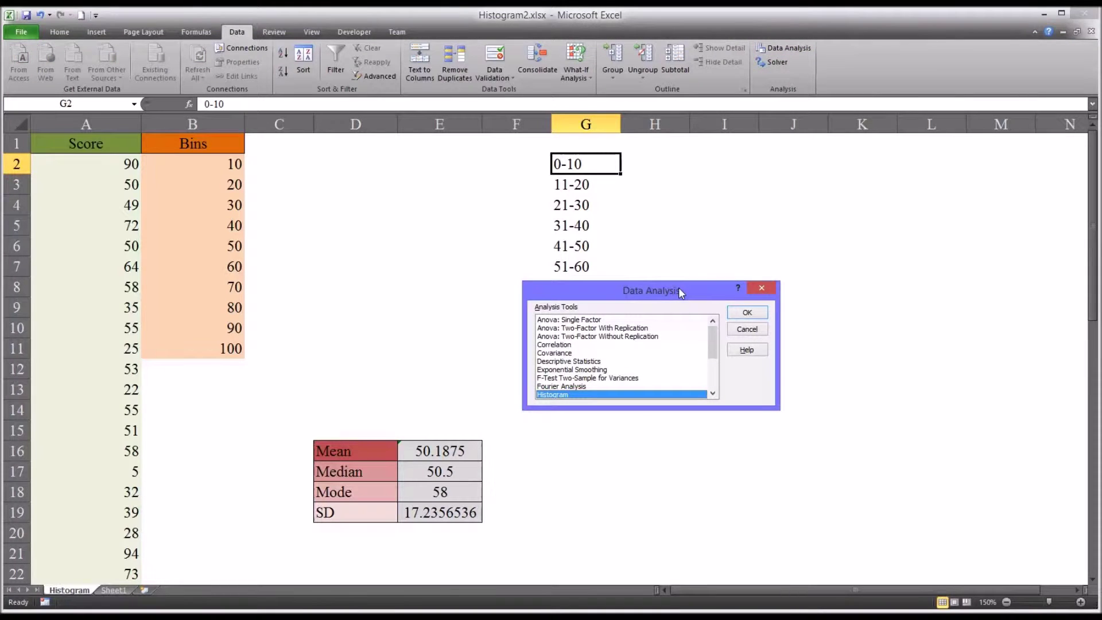
- Choose Histogram from the Data Analysis tools list
mouse_move(678, 294)
mouse_down()
mouse_move(656, 264)
mouse_move(673, 344)
mouse_move(672, 295)
mouse_up()
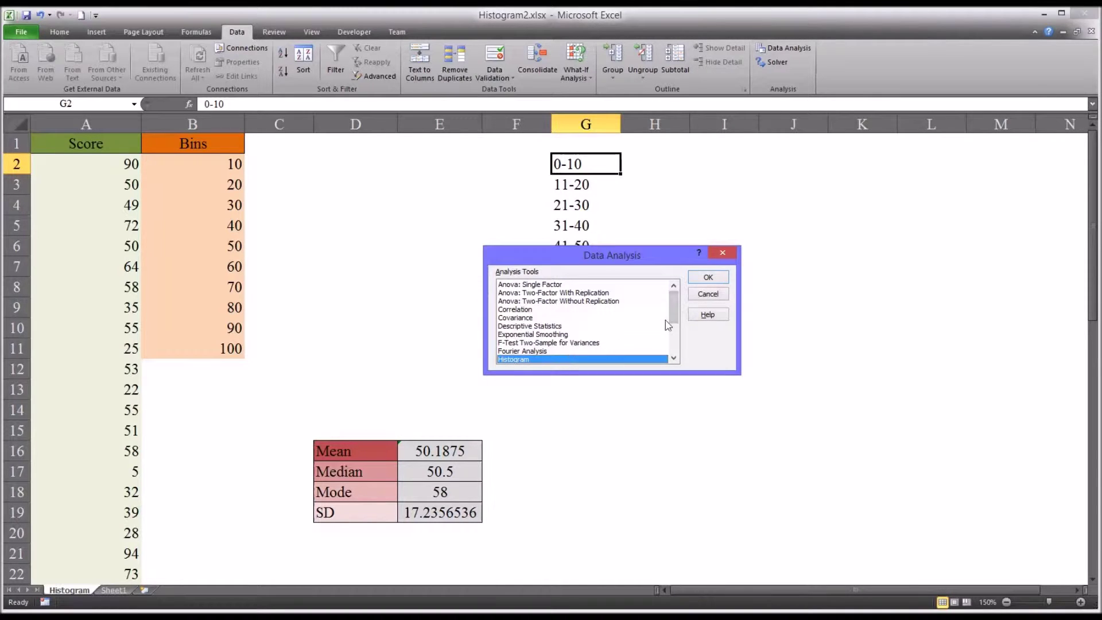
click(709, 278)
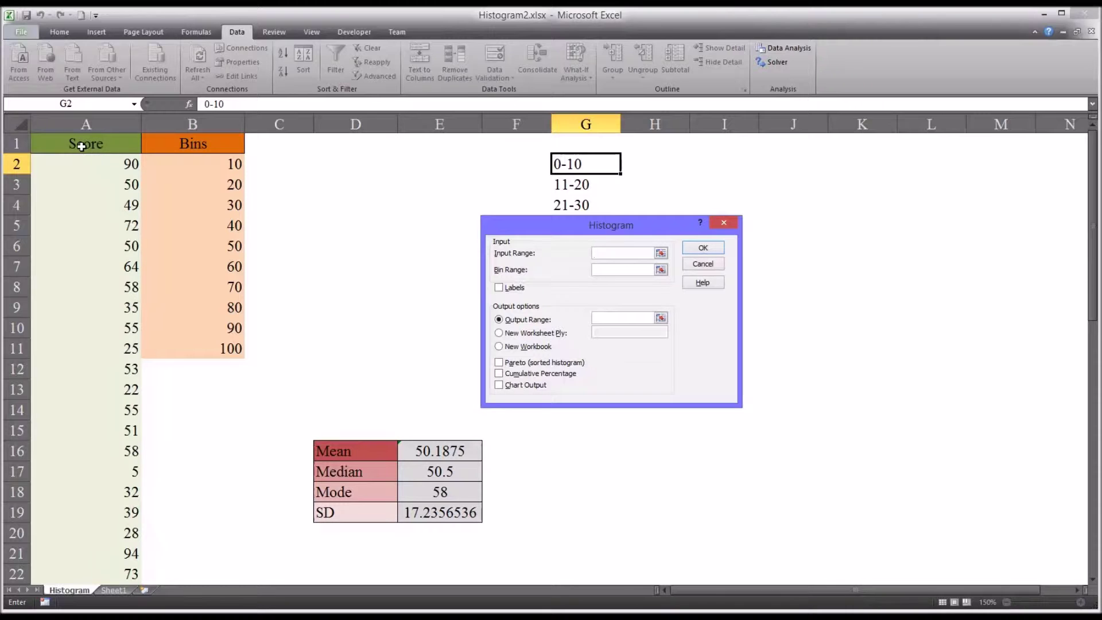
- Enter input range A1:A51 and bin range B1:B11, tick Labels, and output to D2
drag(82, 147, 81, 553)
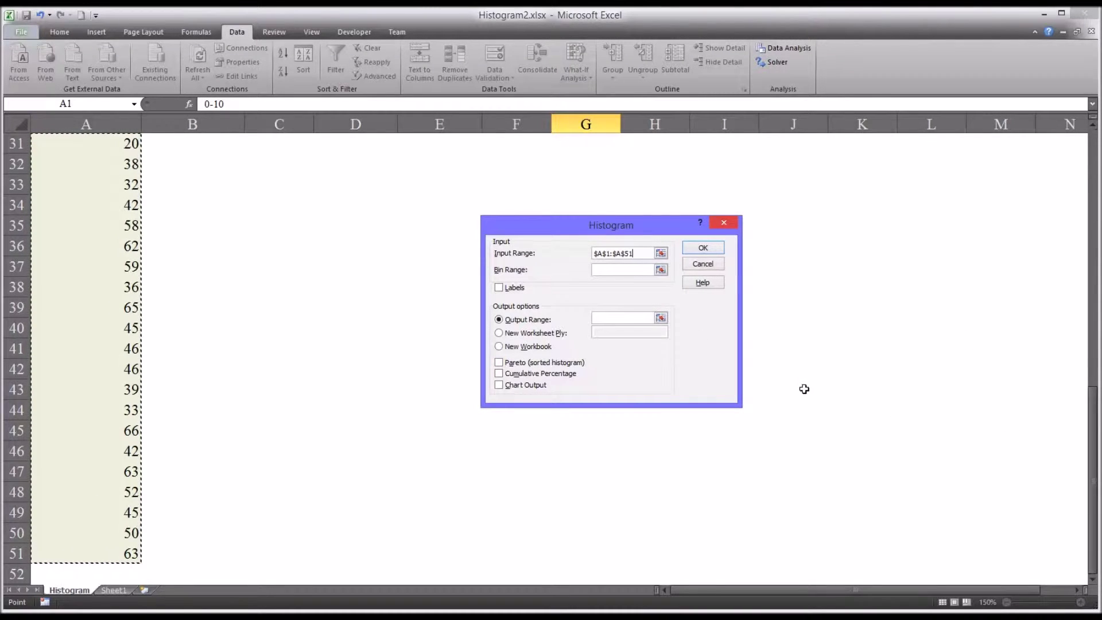
click(606, 270)
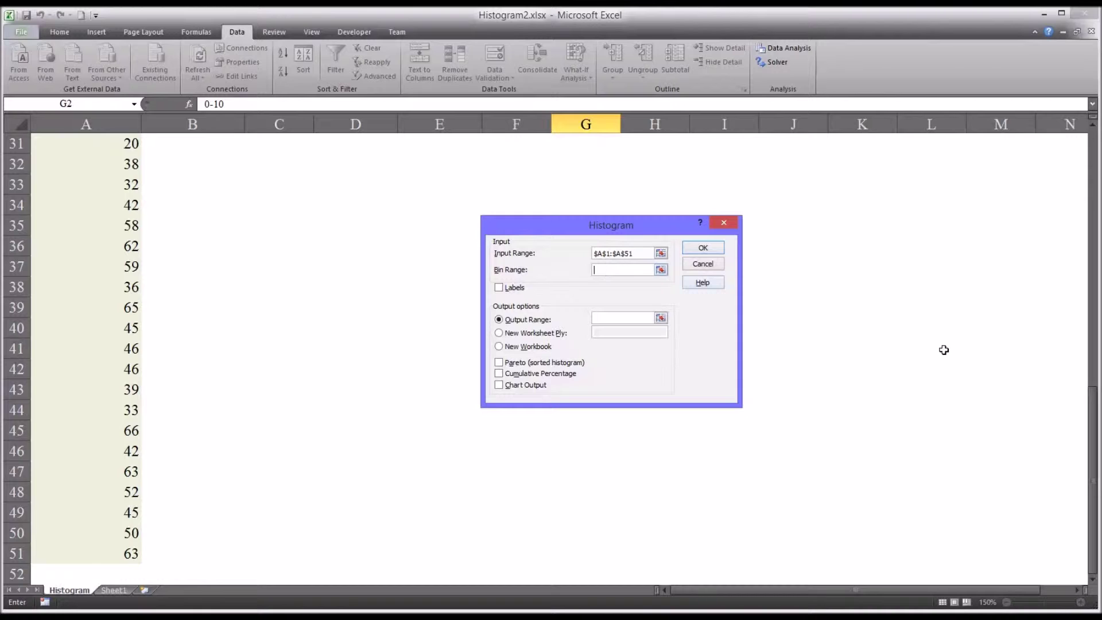
drag(1092, 411, 1092, 149)
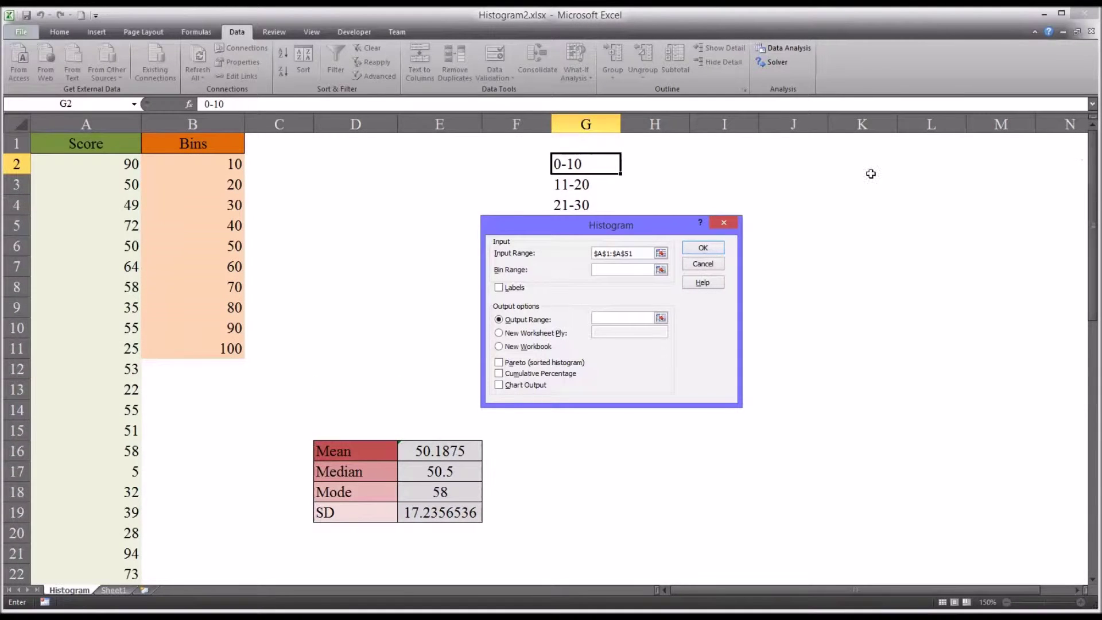
drag(216, 145, 209, 341)
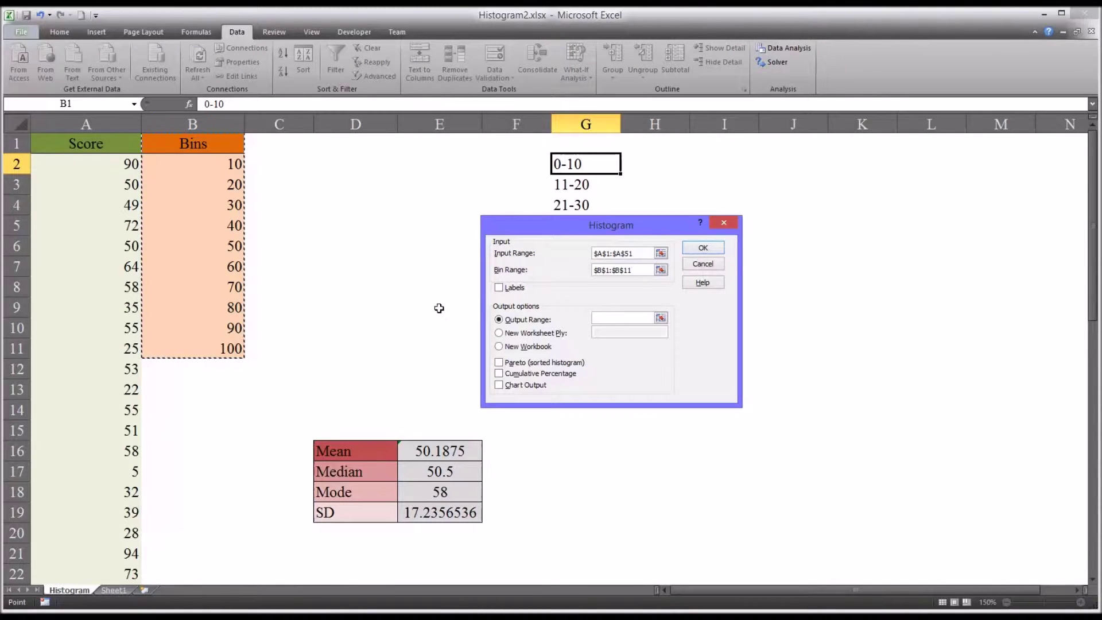
click(500, 289)
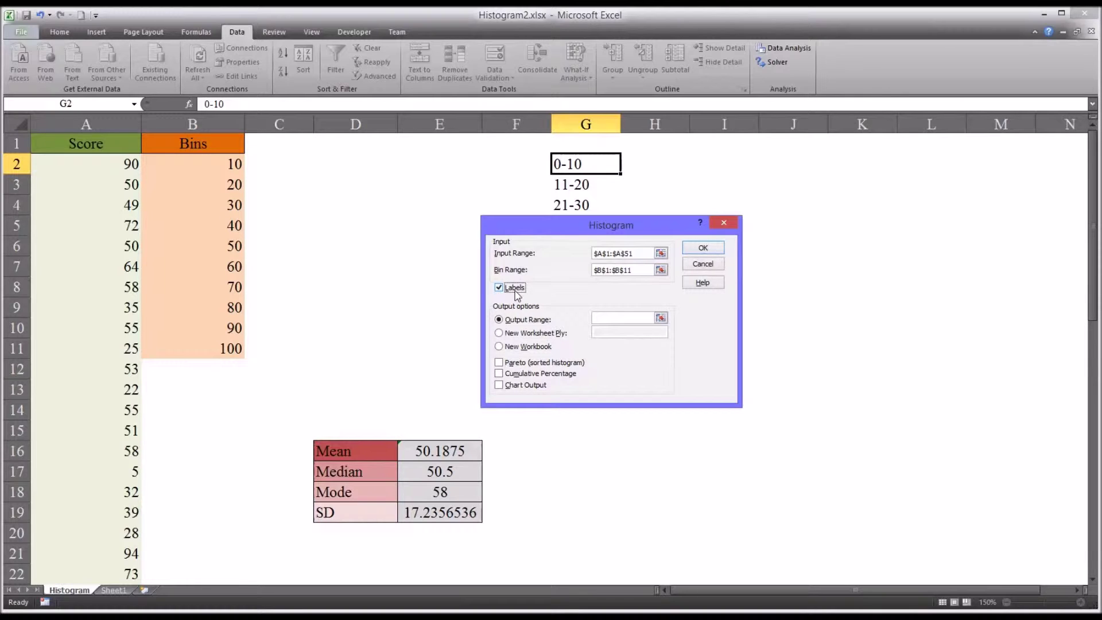
click(603, 317)
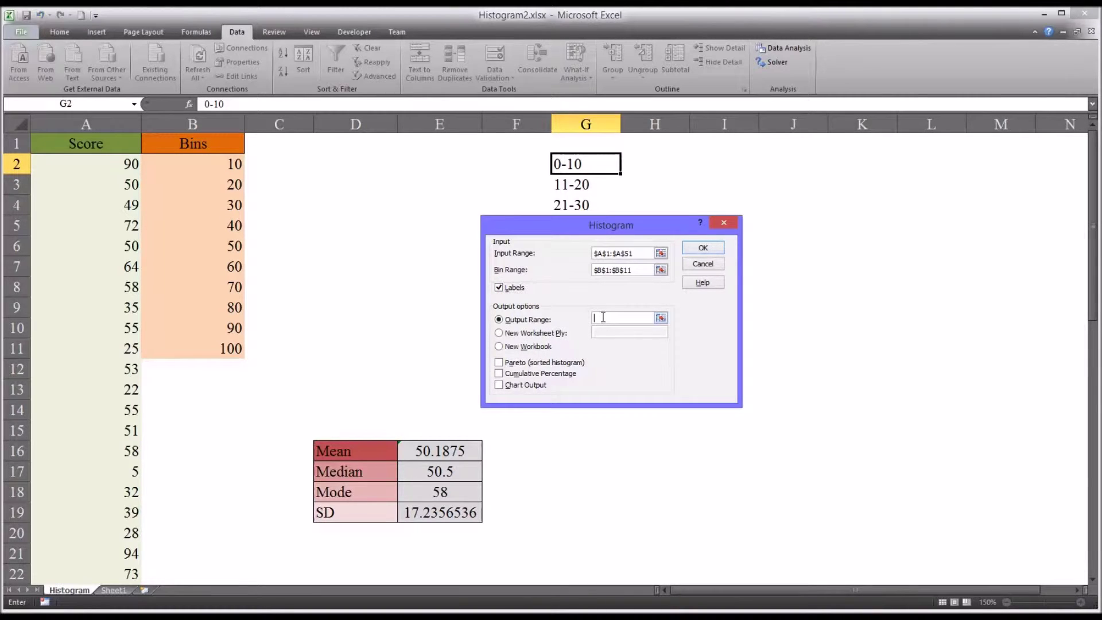
click(347, 167)
drag(534, 231, 636, 241)
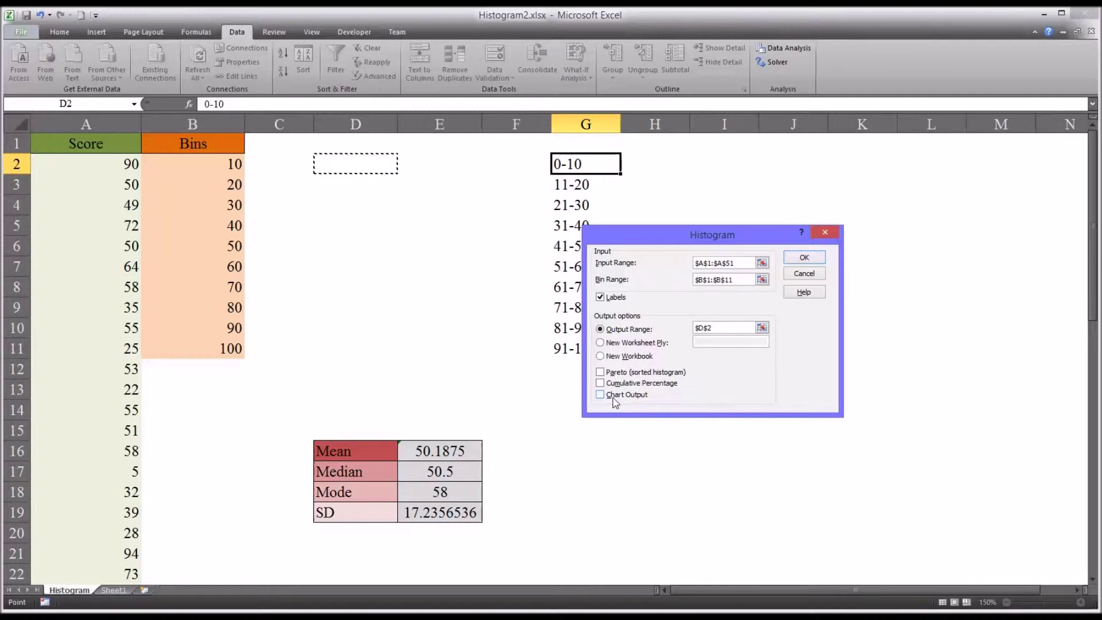
- Run the histogram and review the resulting Bins/Frequency table in D2:E13, including More
click(804, 258)
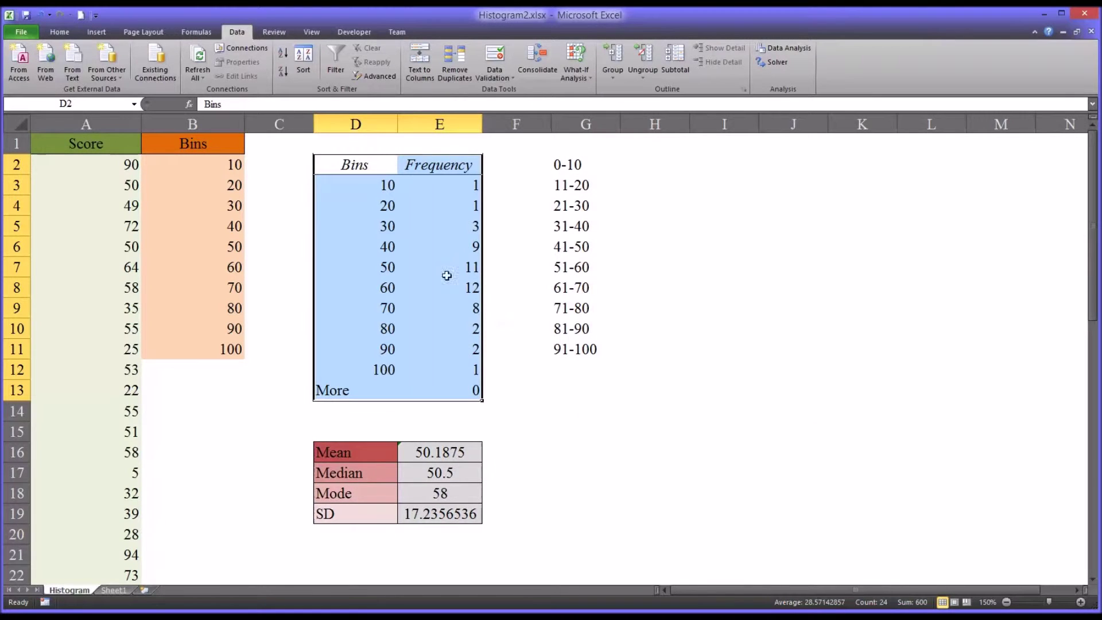
drag(359, 169, 367, 365)
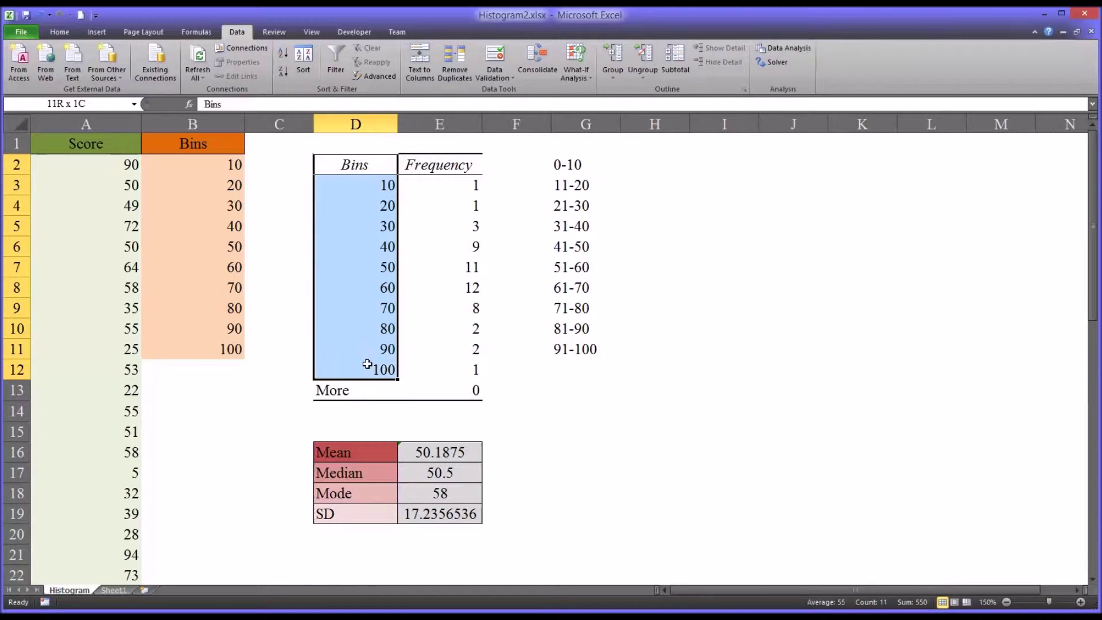
click(351, 396)
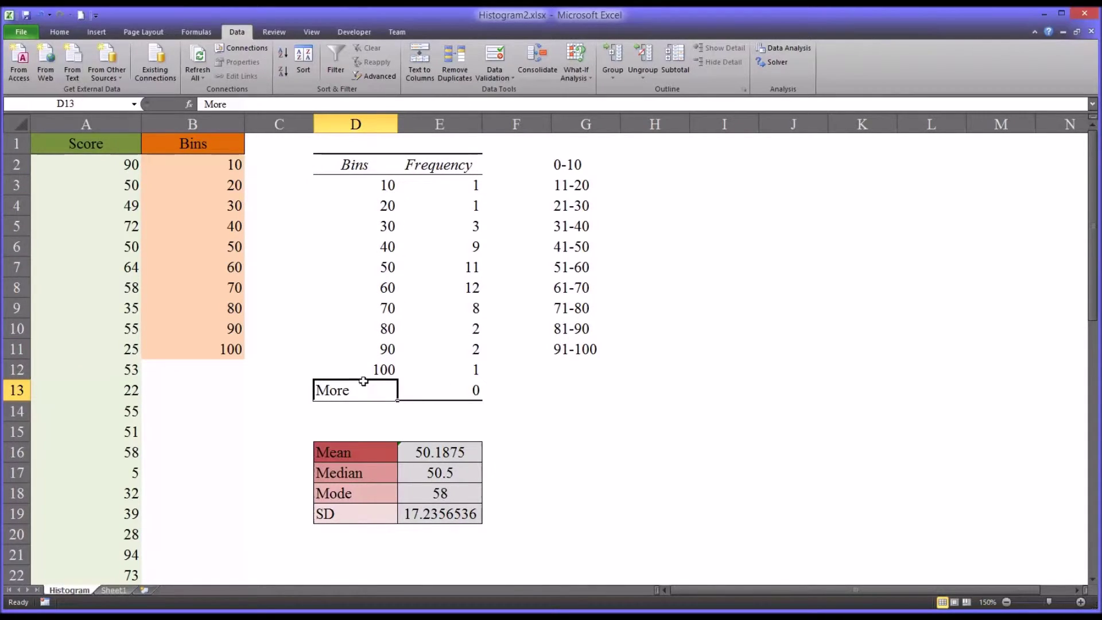
mouse_move(386, 388)
mouse_down()
mouse_move(431, 387)
mouse_move(382, 391)
mouse_up()
click(434, 176)
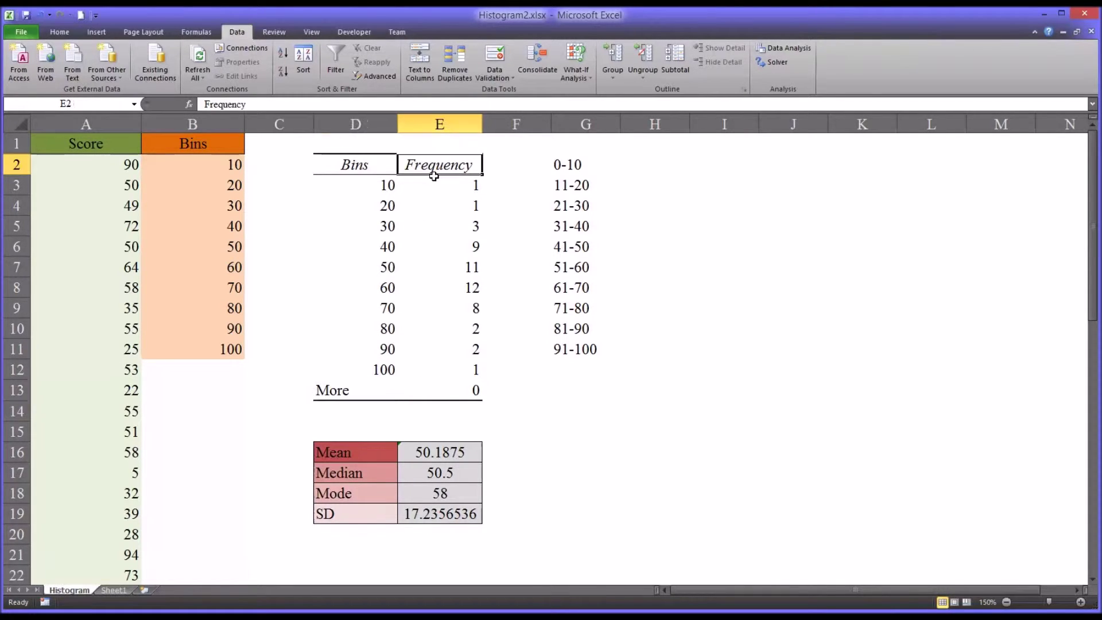
mouse_move(434, 176)
mouse_down()
mouse_move(432, 385)
mouse_move(437, 167)
mouse_up()
click(495, 168)
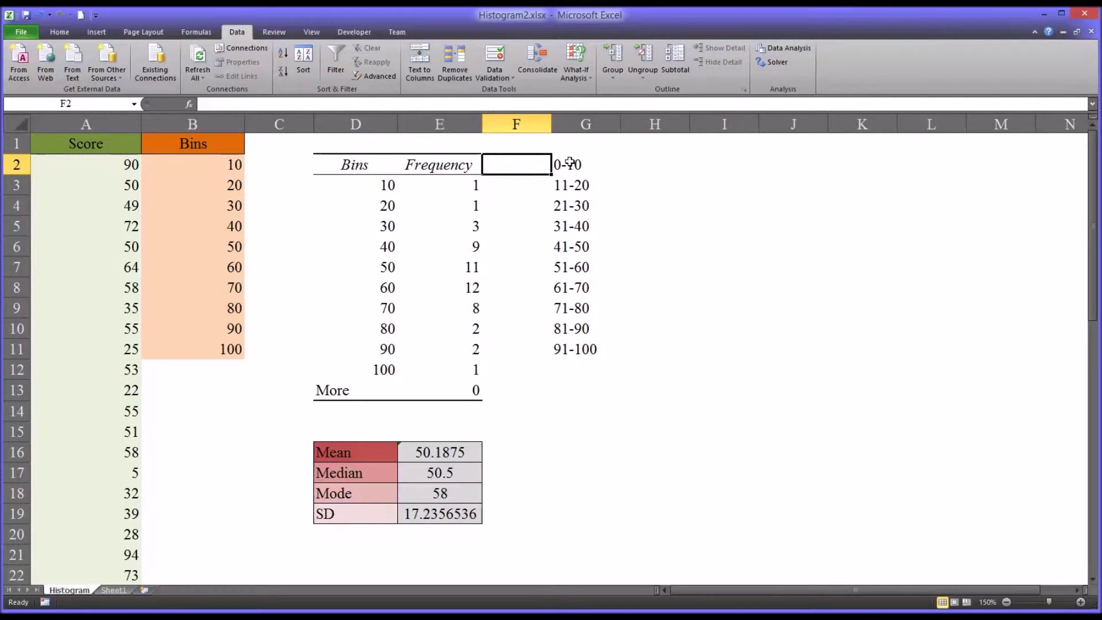
- Paste the range labels 0-10 through 91-100 over the bin numbers from D3 and centre them
drag(571, 167, 571, 348)
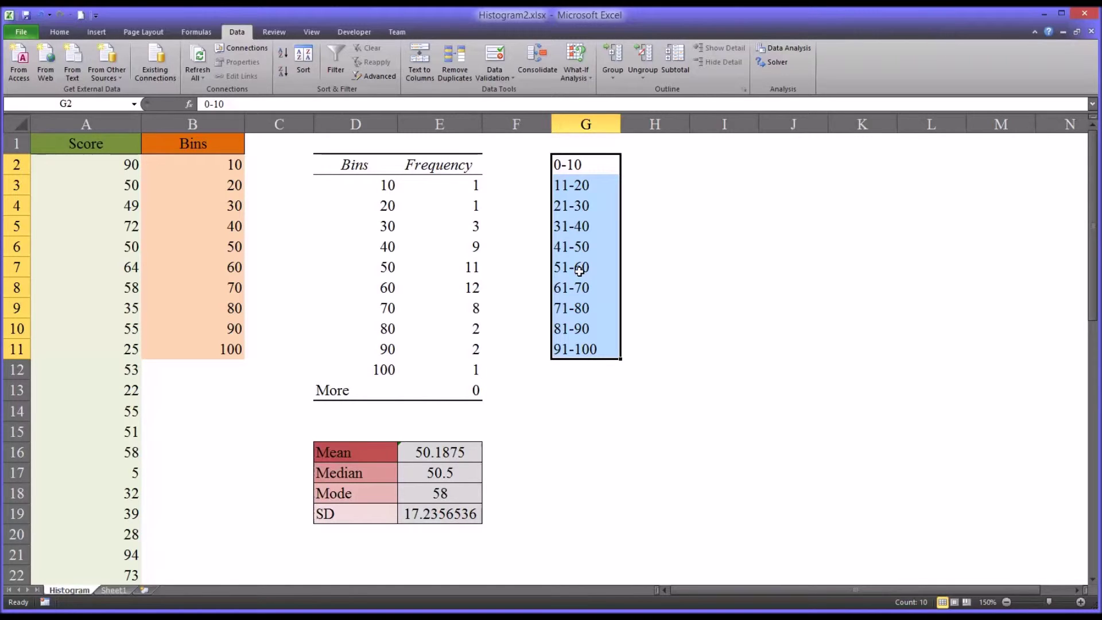
key(ctrl+c)
click(370, 186)
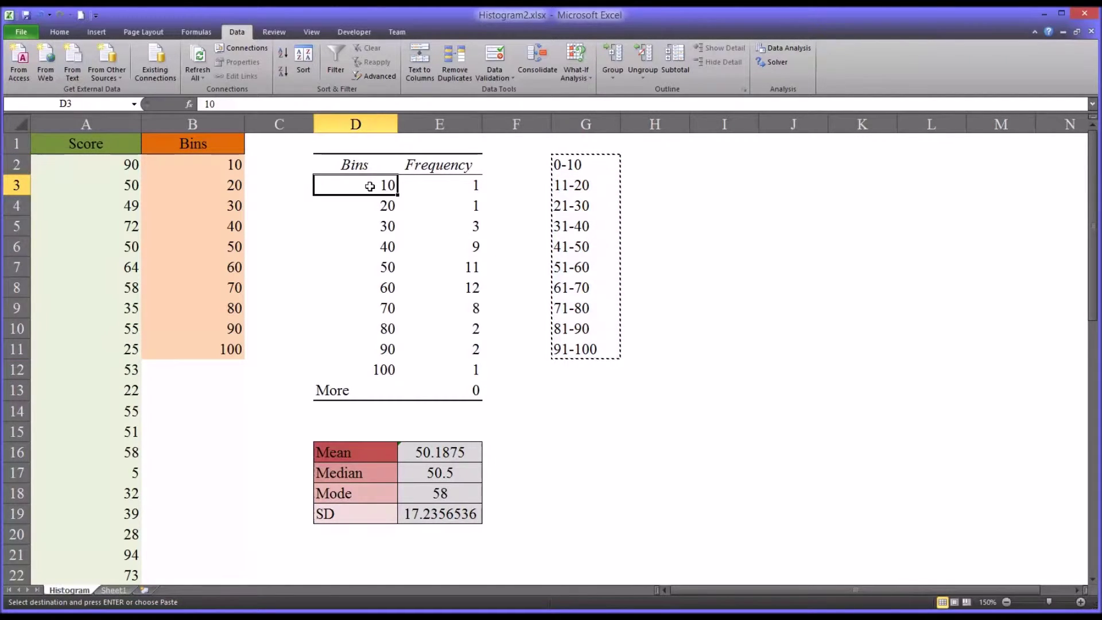
key(ctrl+v)
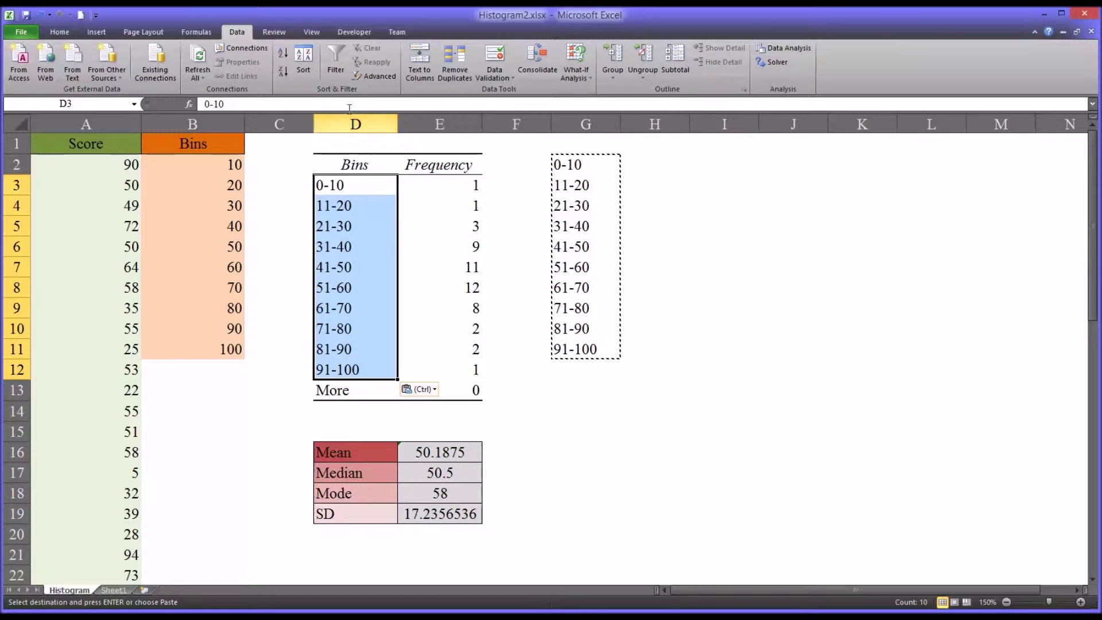
click(60, 31)
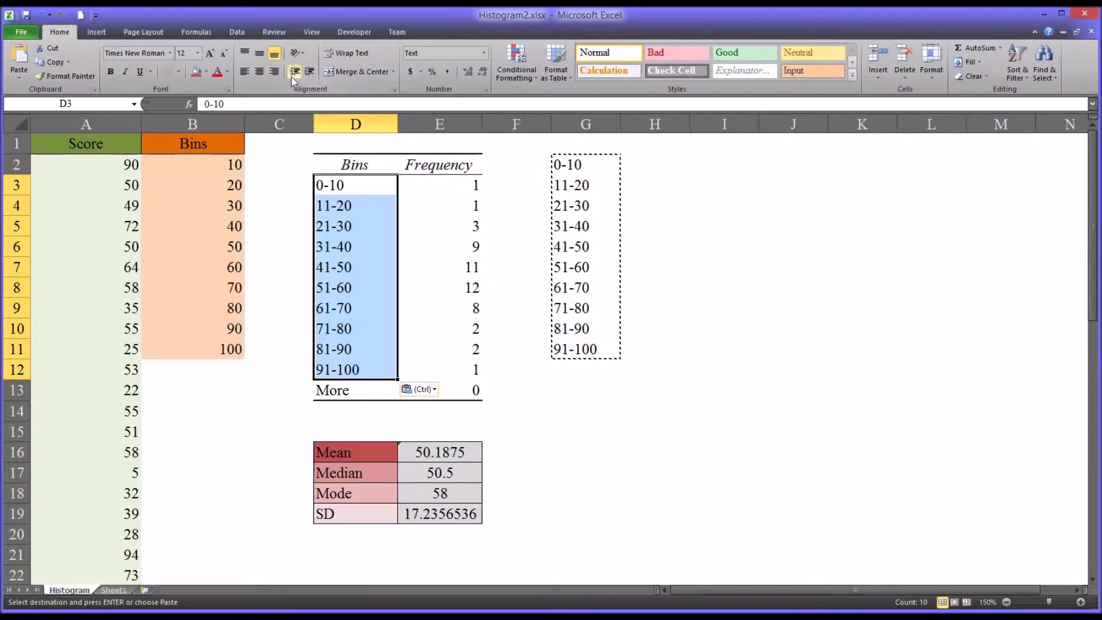
click(257, 72)
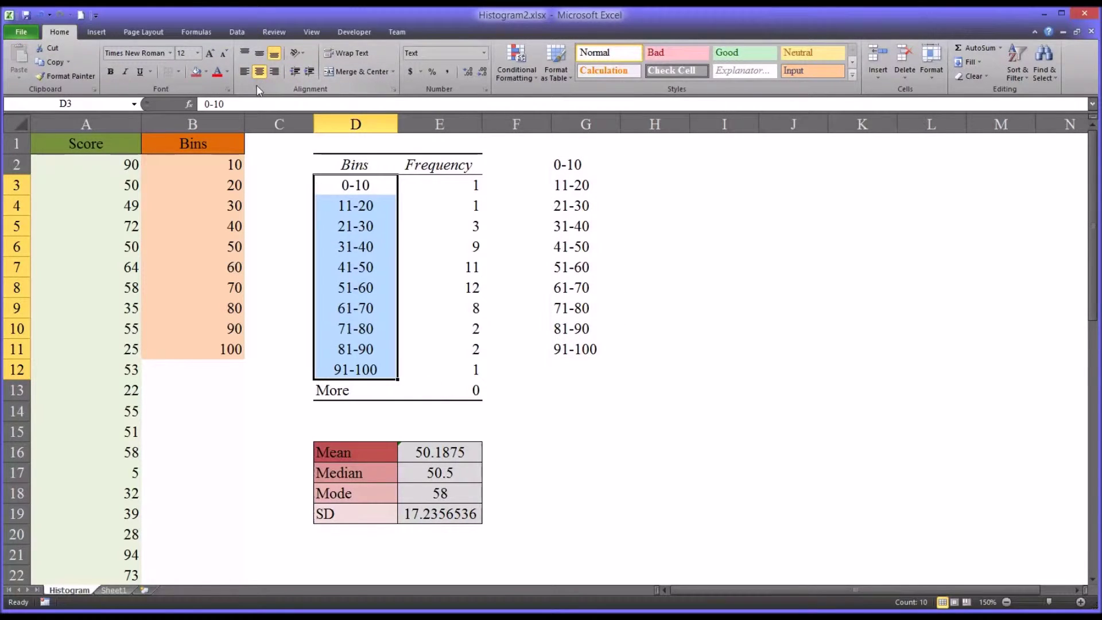
click(361, 207)
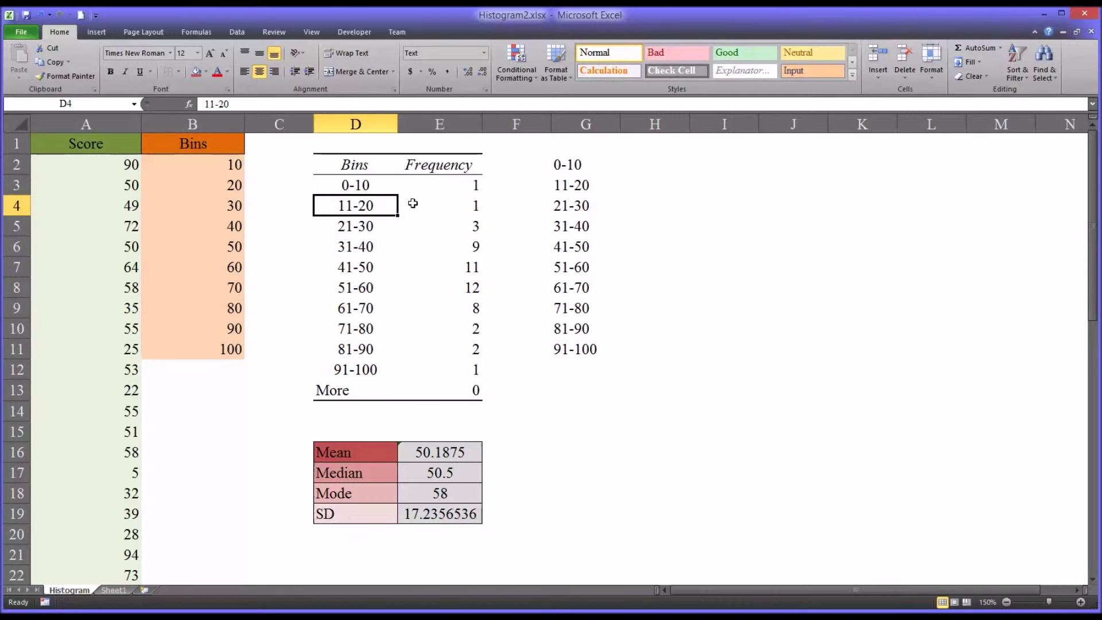
- Check the frequencies beside the 0-10, 11-20 and 51-60 labels
drag(357, 173, 430, 385)
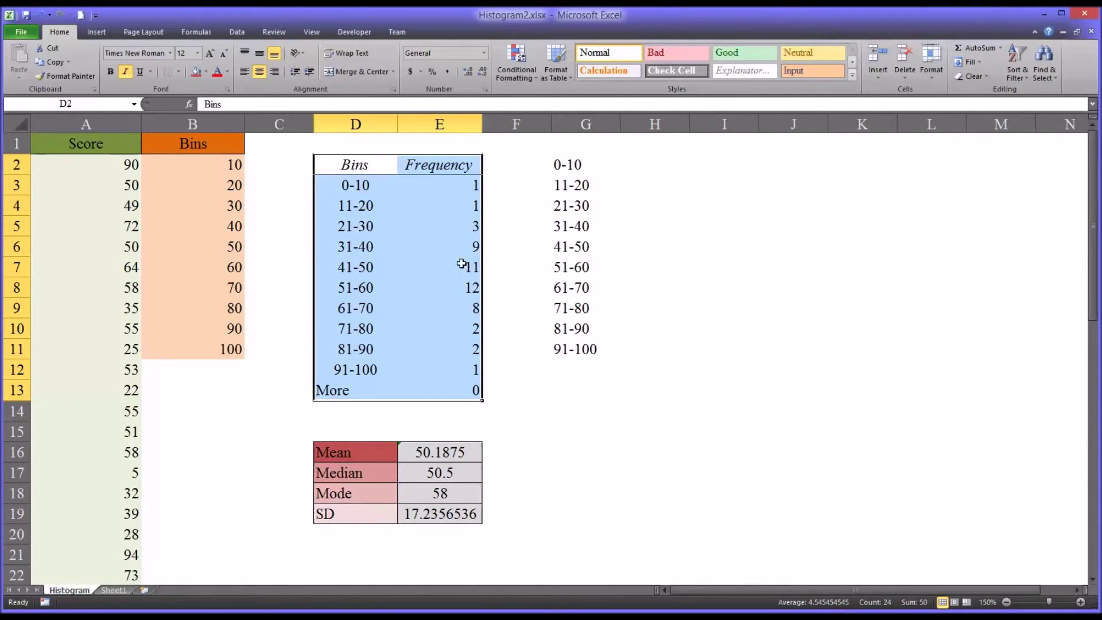
click(359, 186)
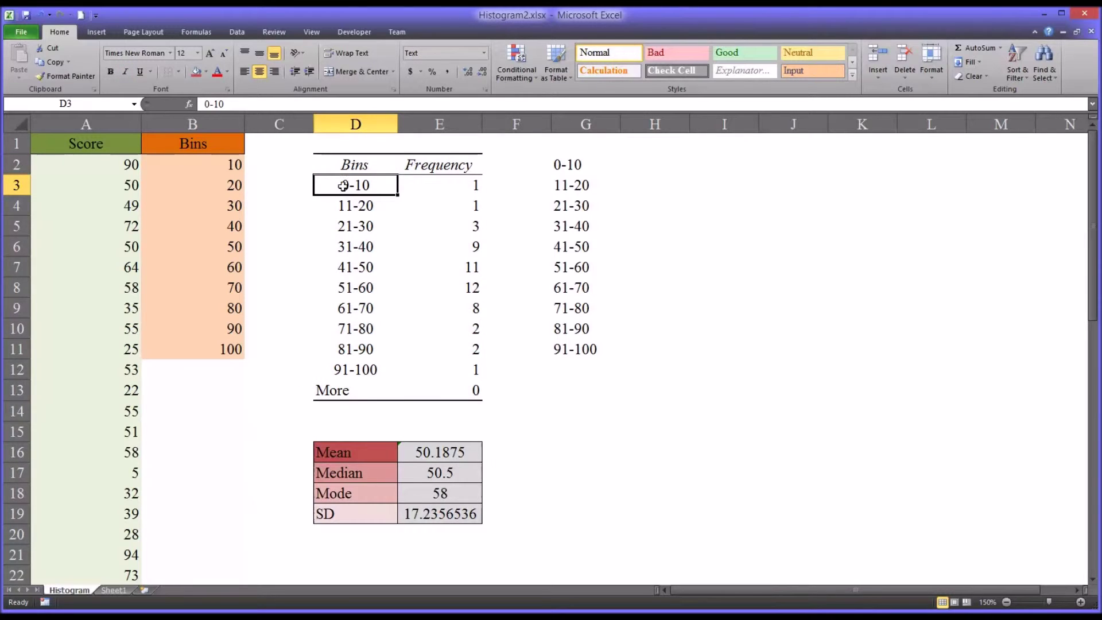
click(439, 192)
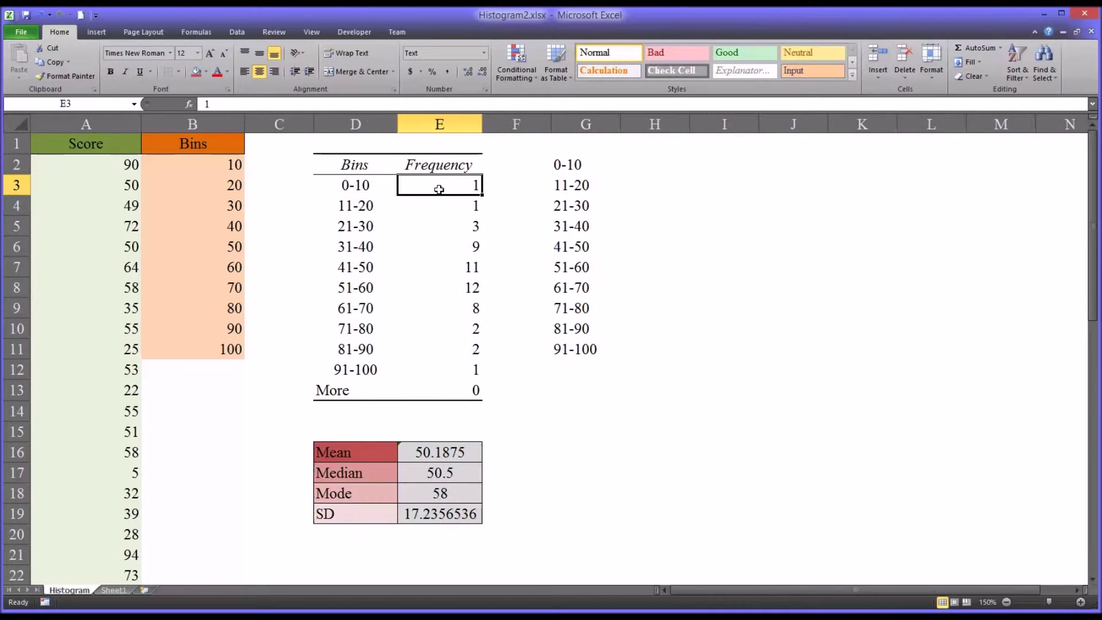
click(386, 207)
click(416, 208)
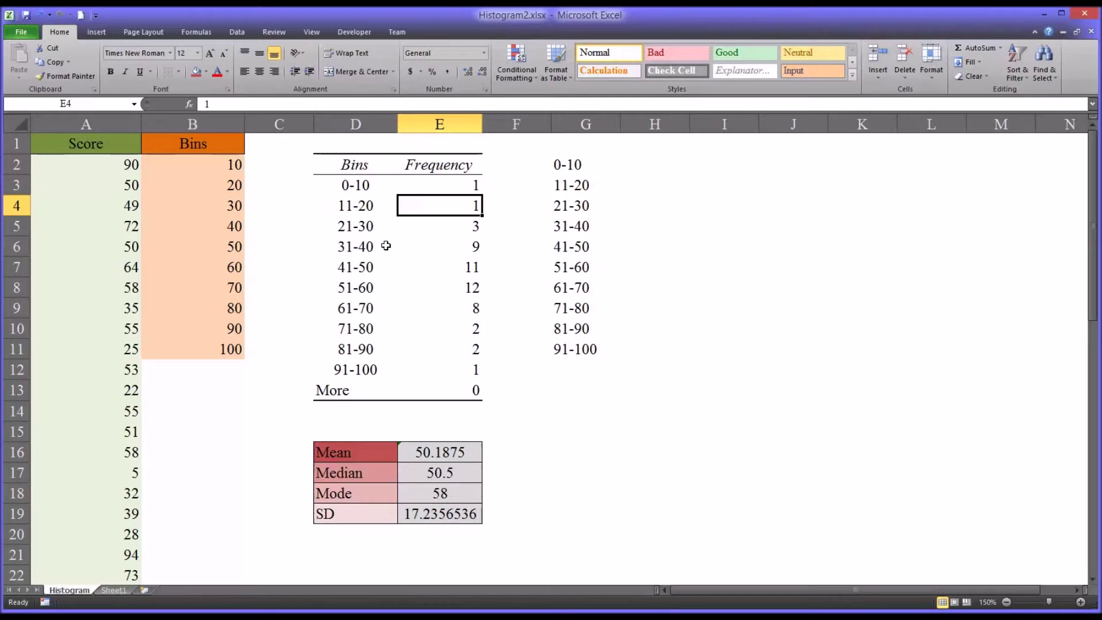
click(352, 289)
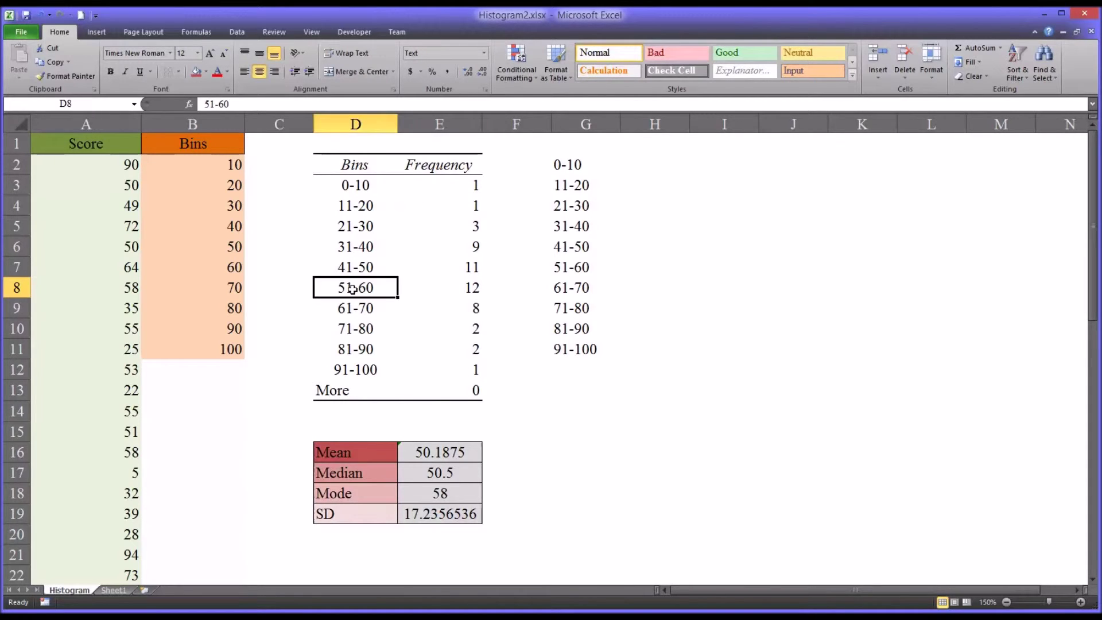
click(441, 294)
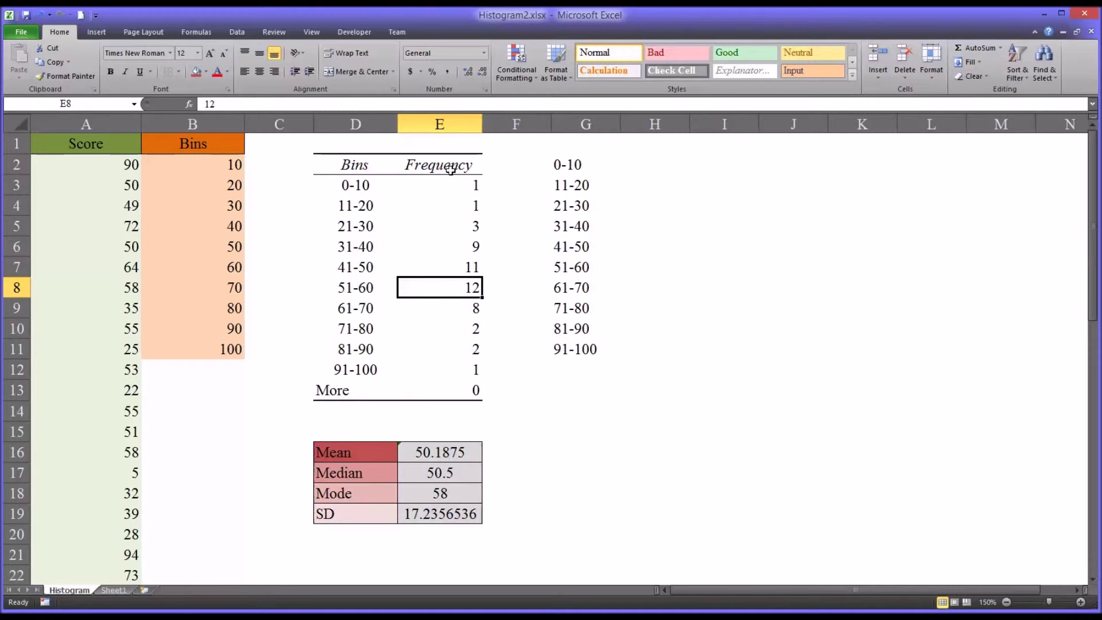
- Check the 0-10 to 31-40 counts, then select the whole table D2:E13 with headers
click(441, 185)
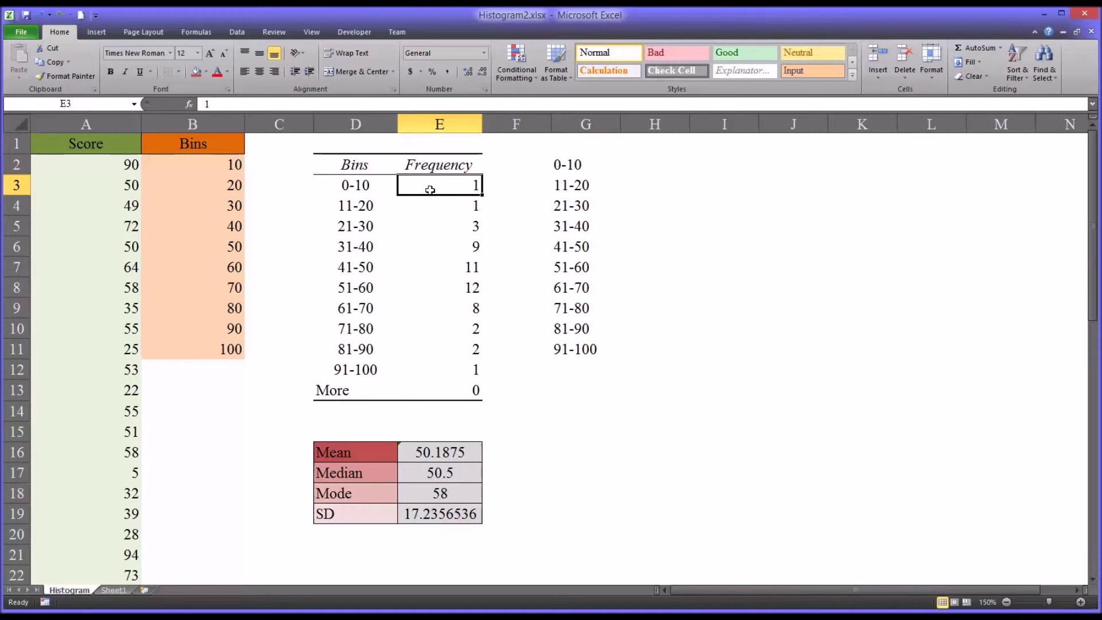
click(434, 205)
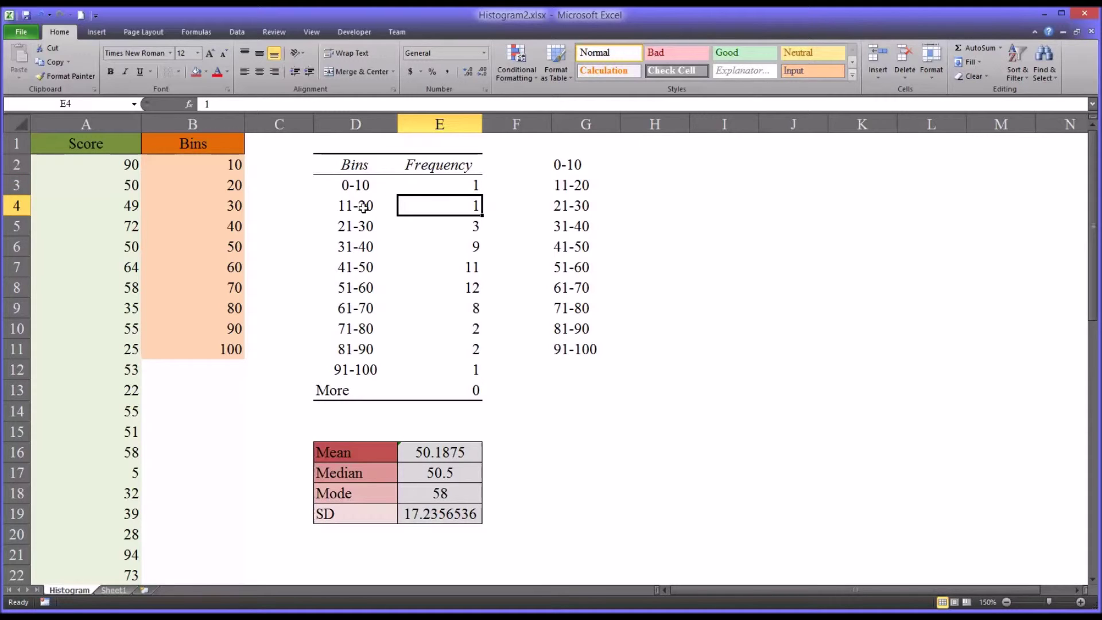
click(425, 226)
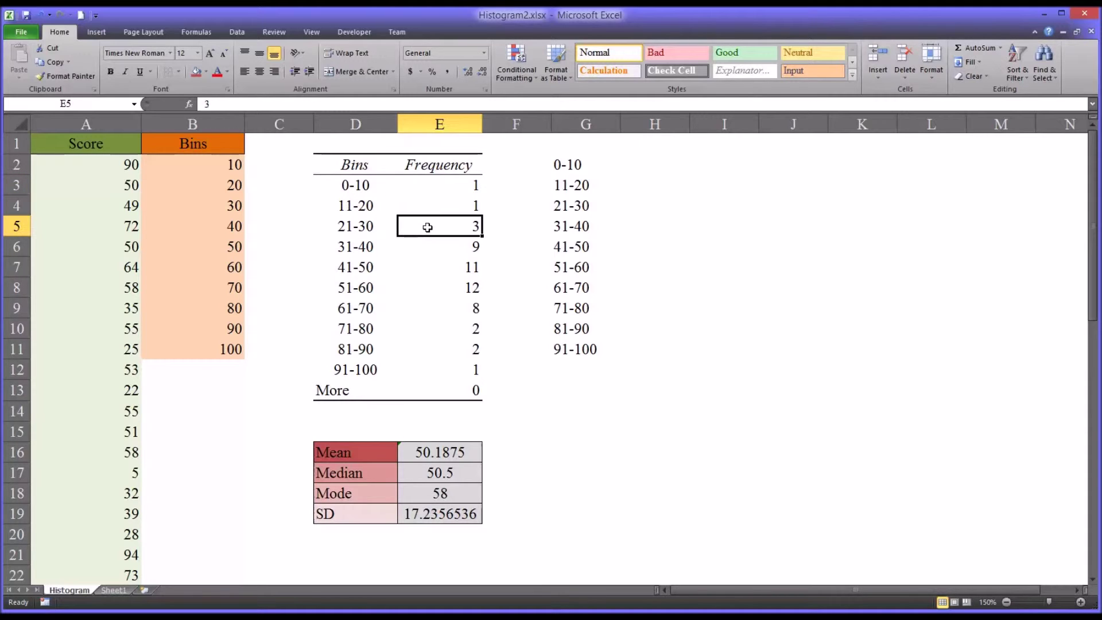
click(362, 244)
drag(356, 185, 356, 363)
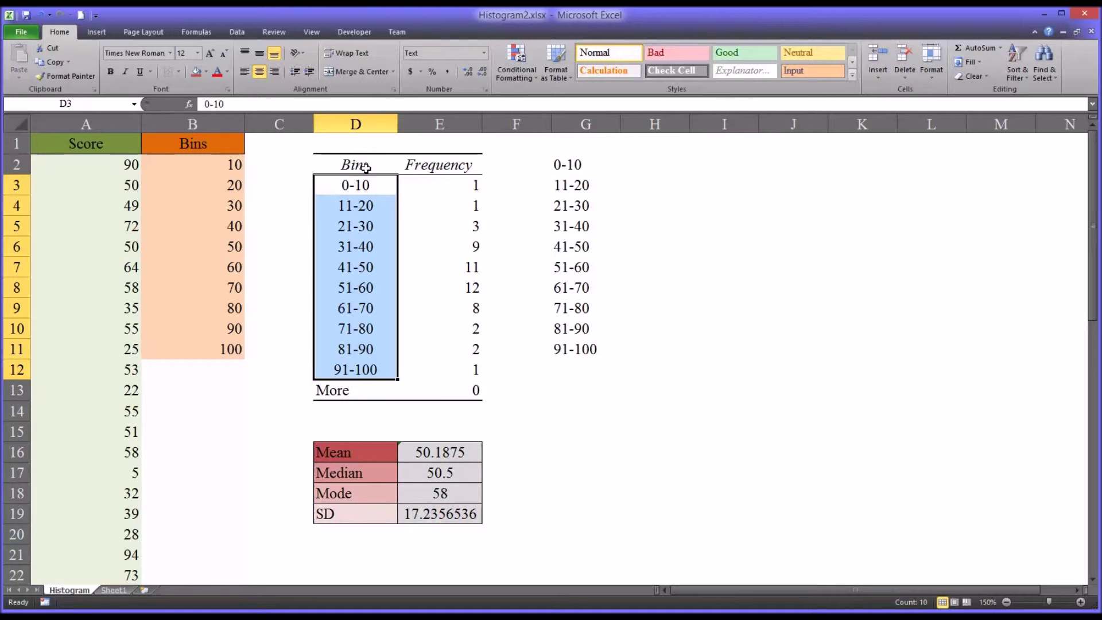
drag(361, 166, 450, 401)
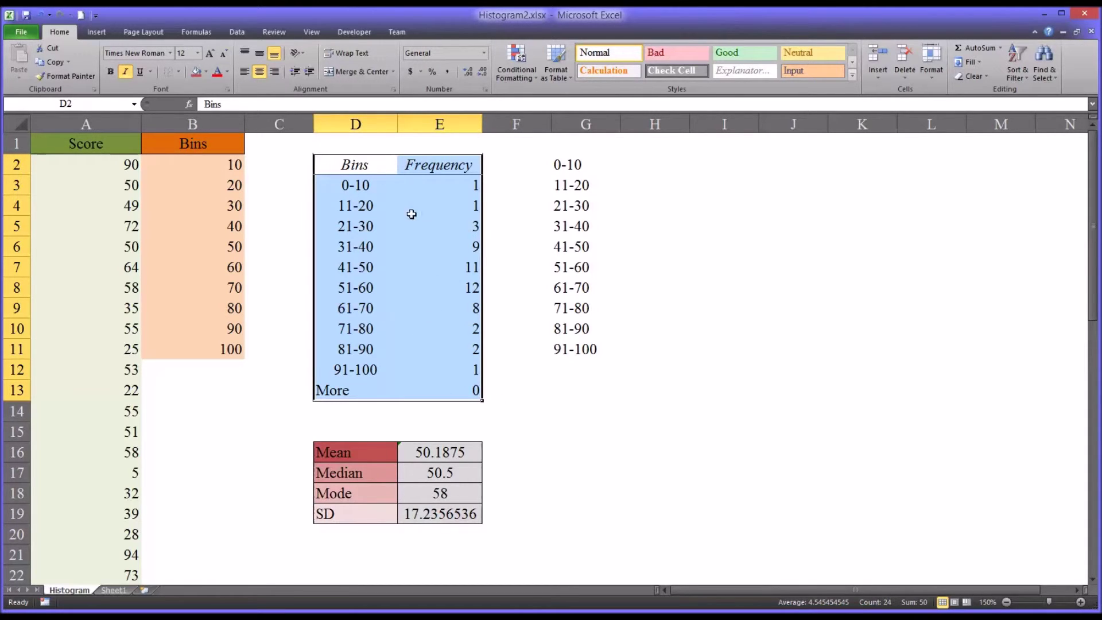
- Insert a clustered column chart of the frequency table and move it up and right
click(96, 33)
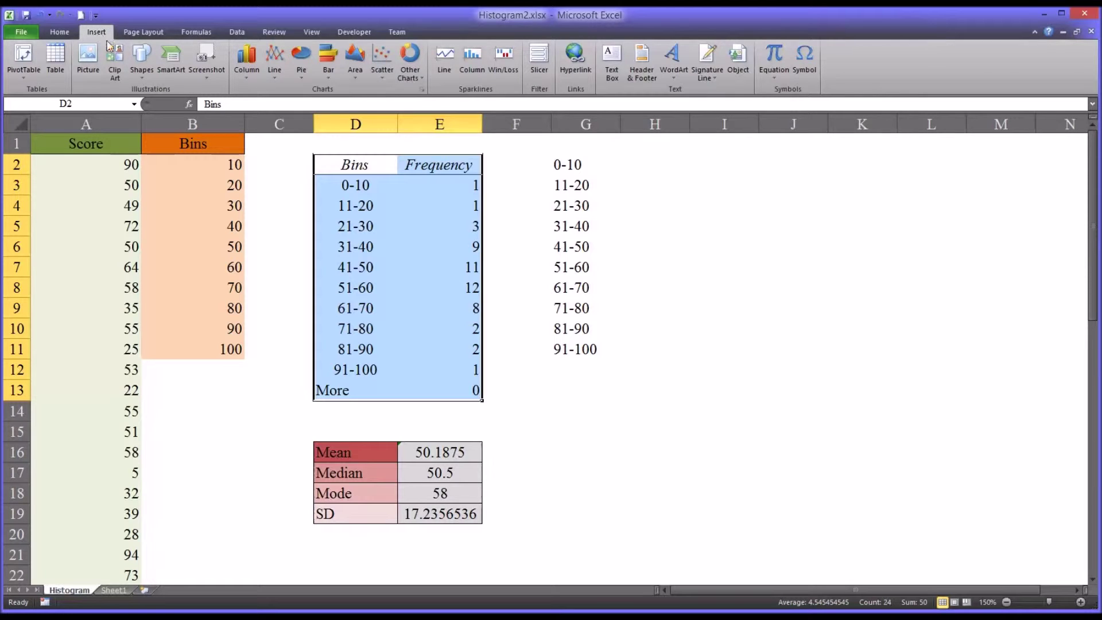
click(247, 79)
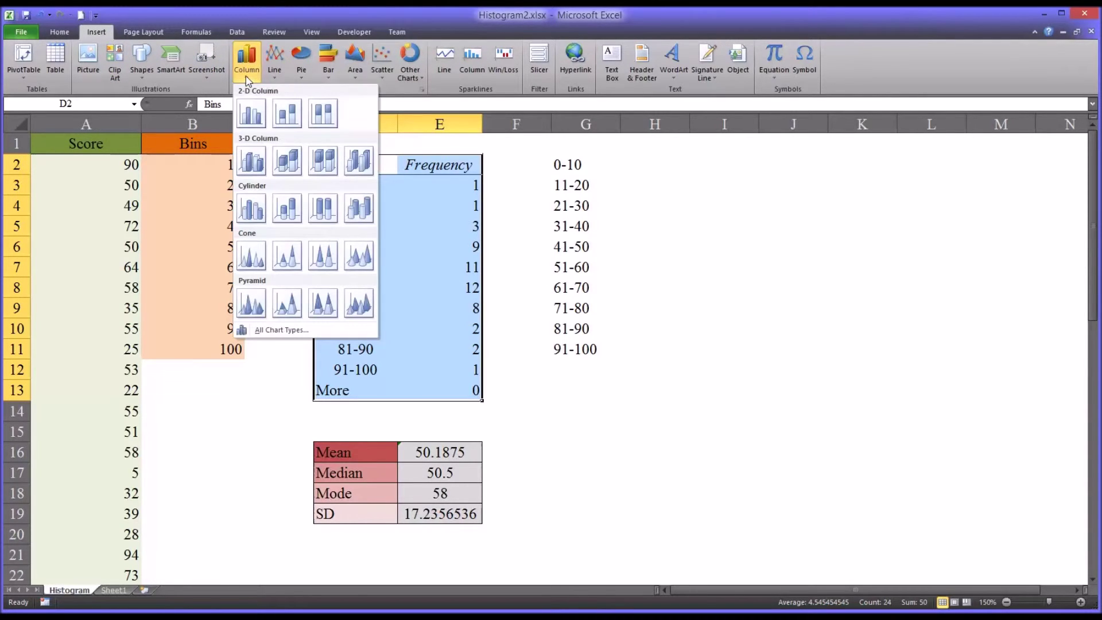
click(244, 119)
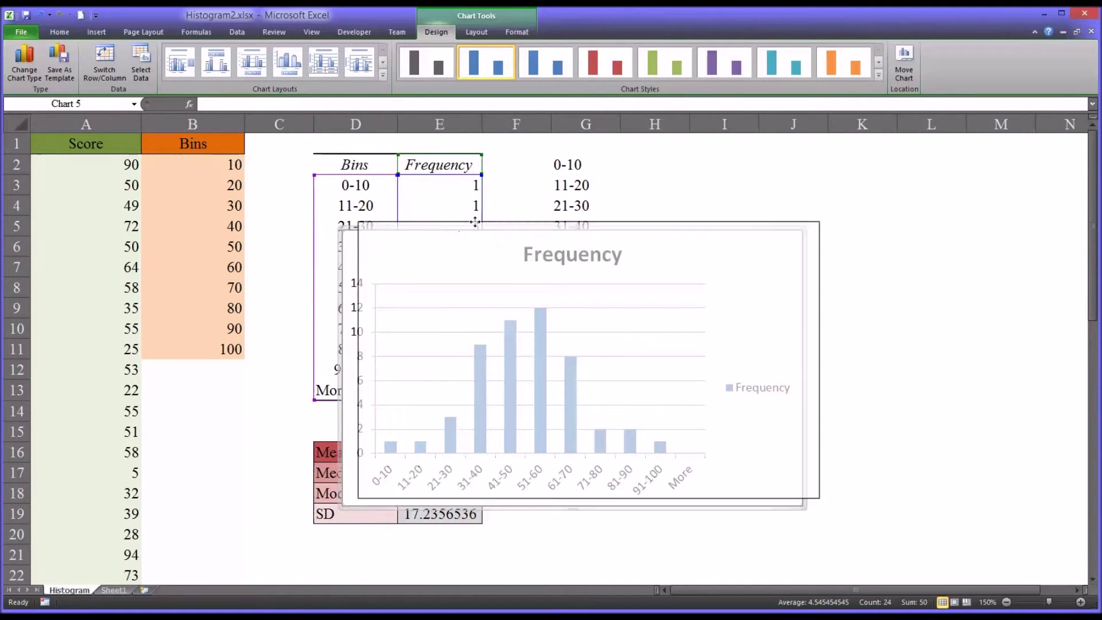
drag(475, 222, 541, 194)
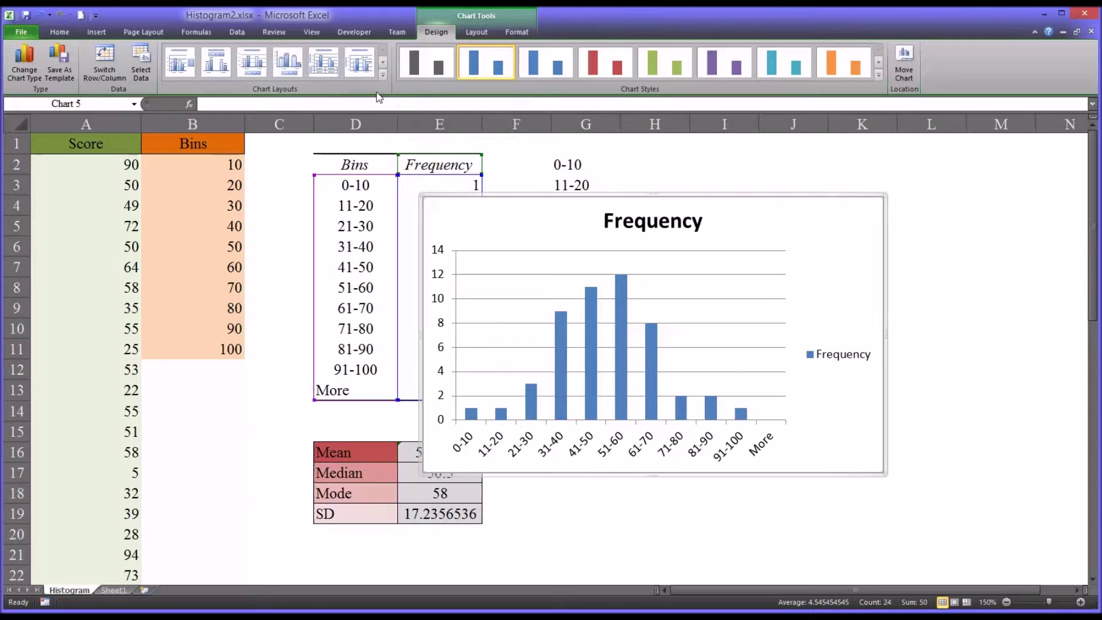
- Apply a chart layout with count labels on the bars and delete the Frequency legend
click(382, 75)
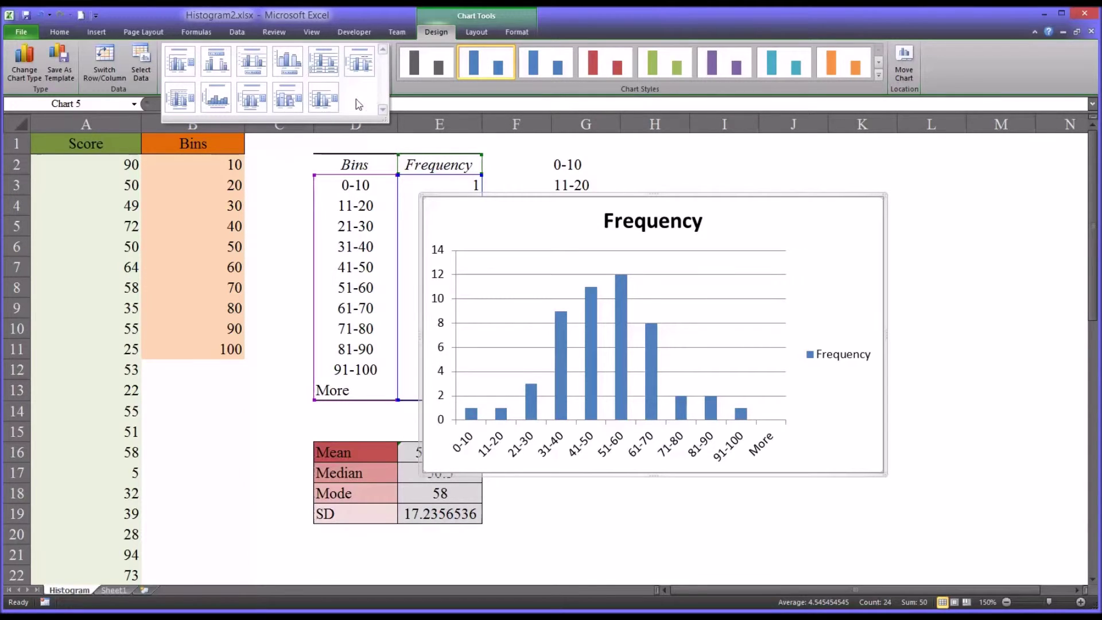
click(290, 102)
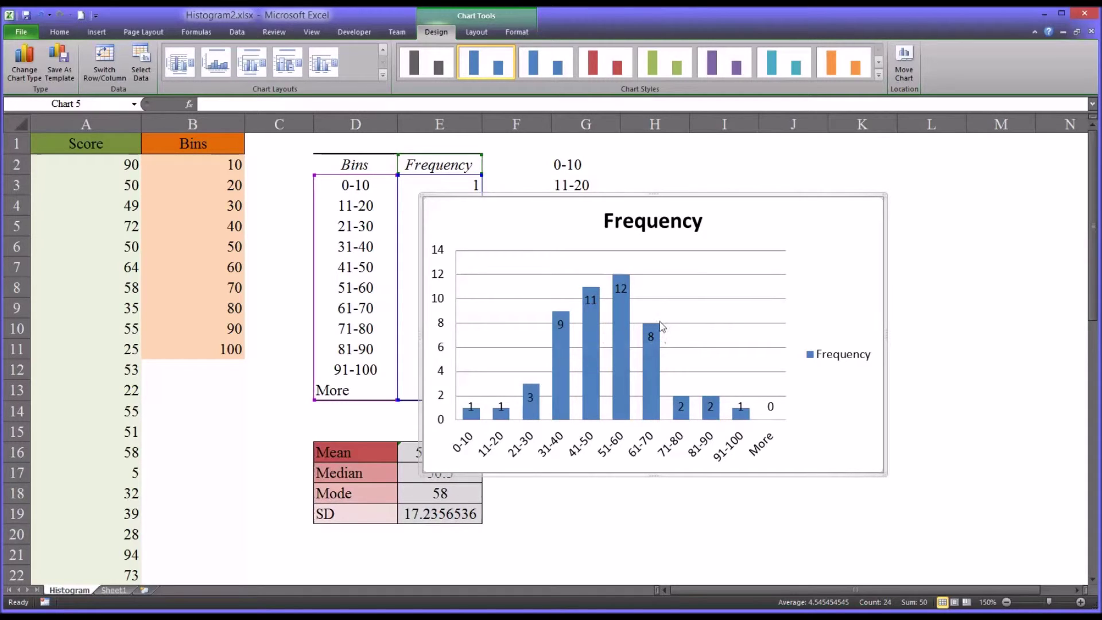
click(820, 359)
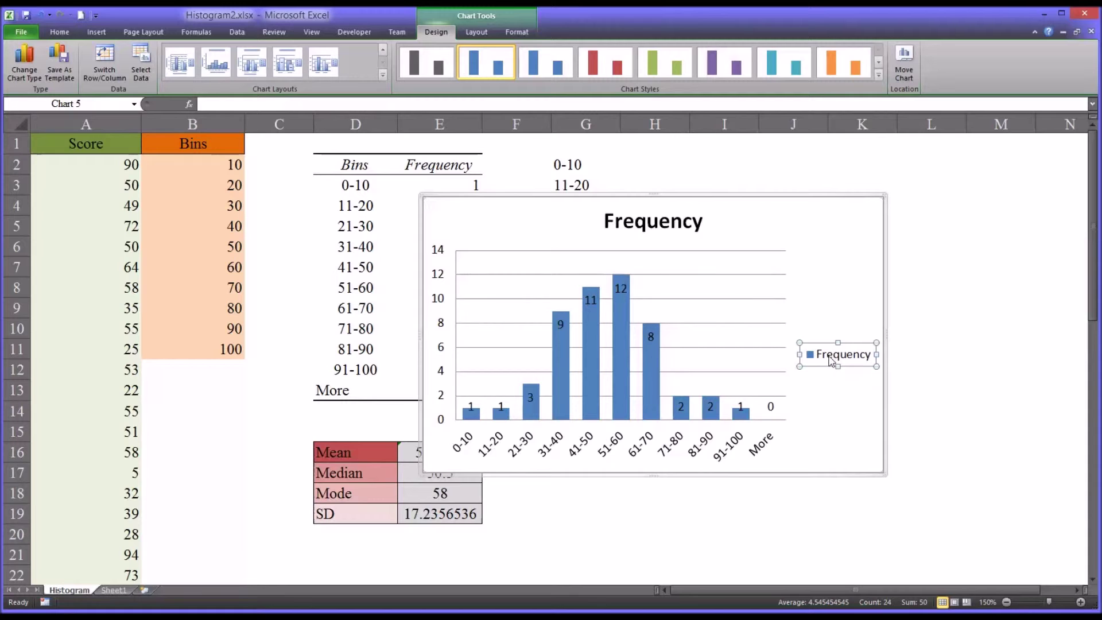
key(Delete)
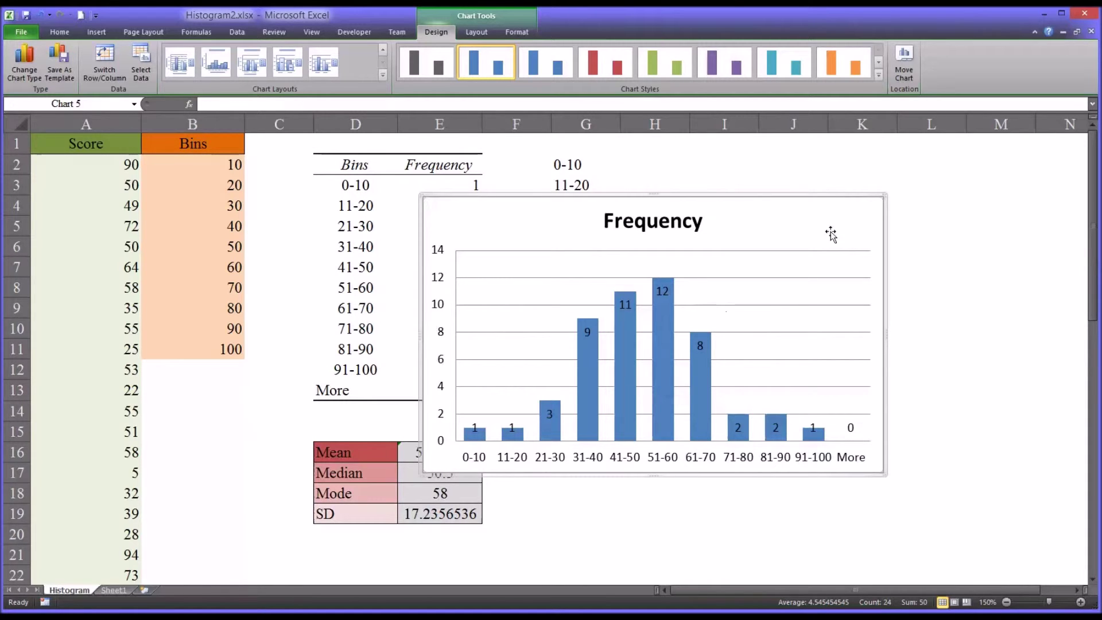
click(878, 78)
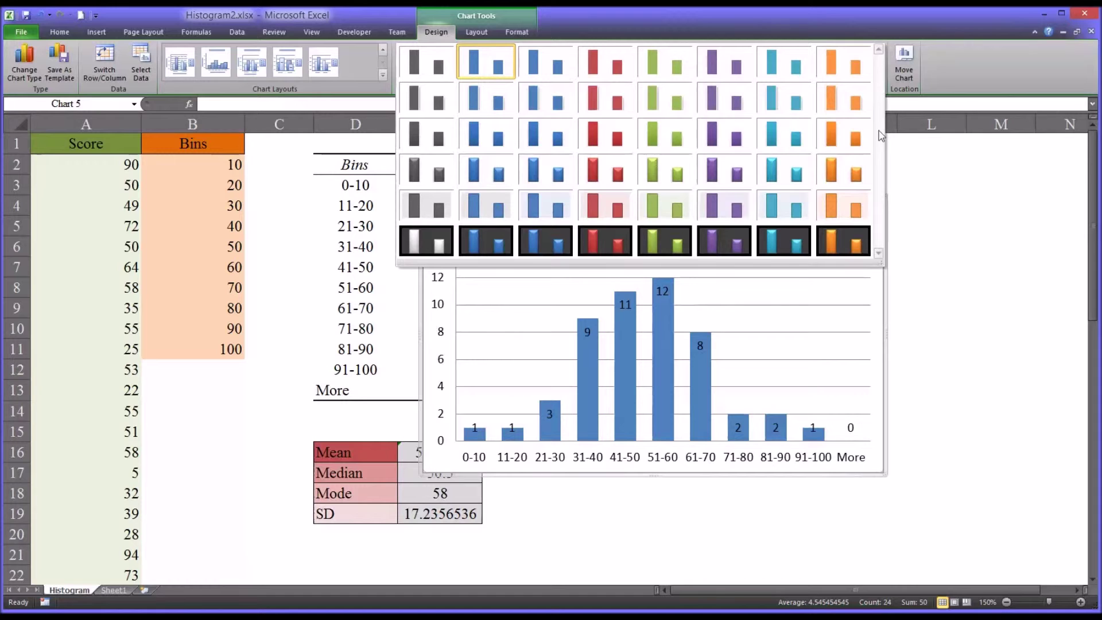
- Apply the black-background orange-column style, then enlarge and position the chart beside the table
click(849, 244)
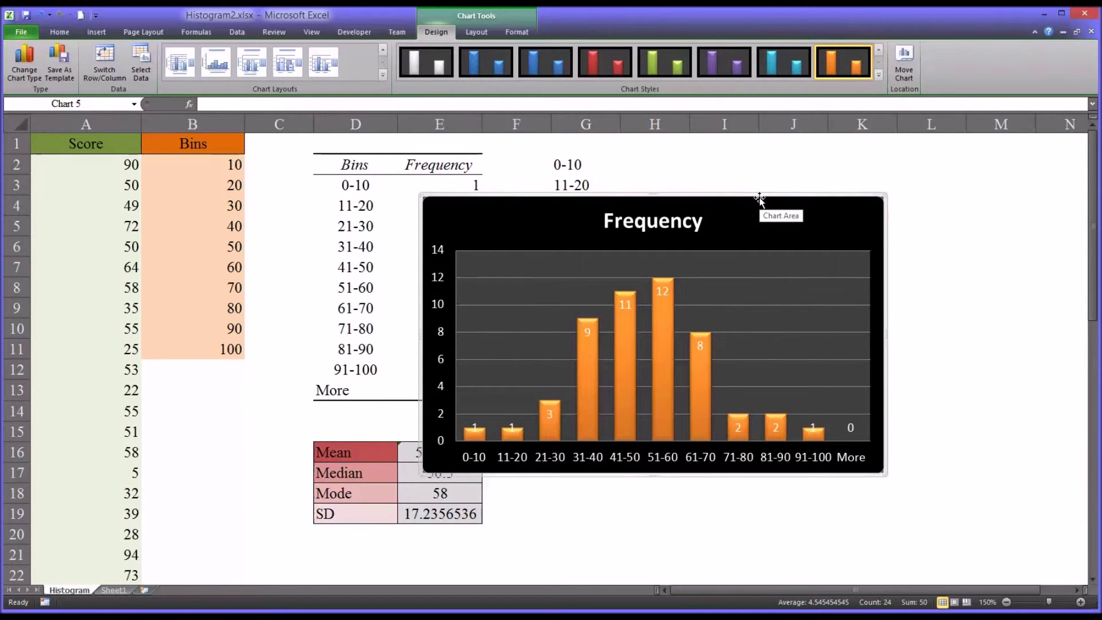
drag(760, 198, 616, 148)
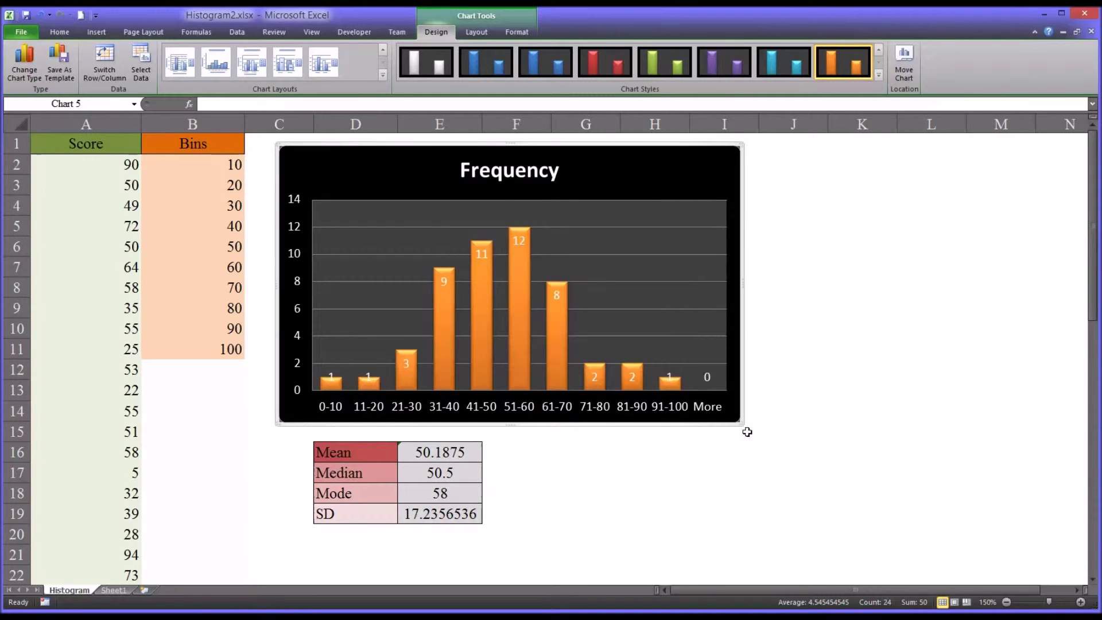
drag(740, 423, 859, 536)
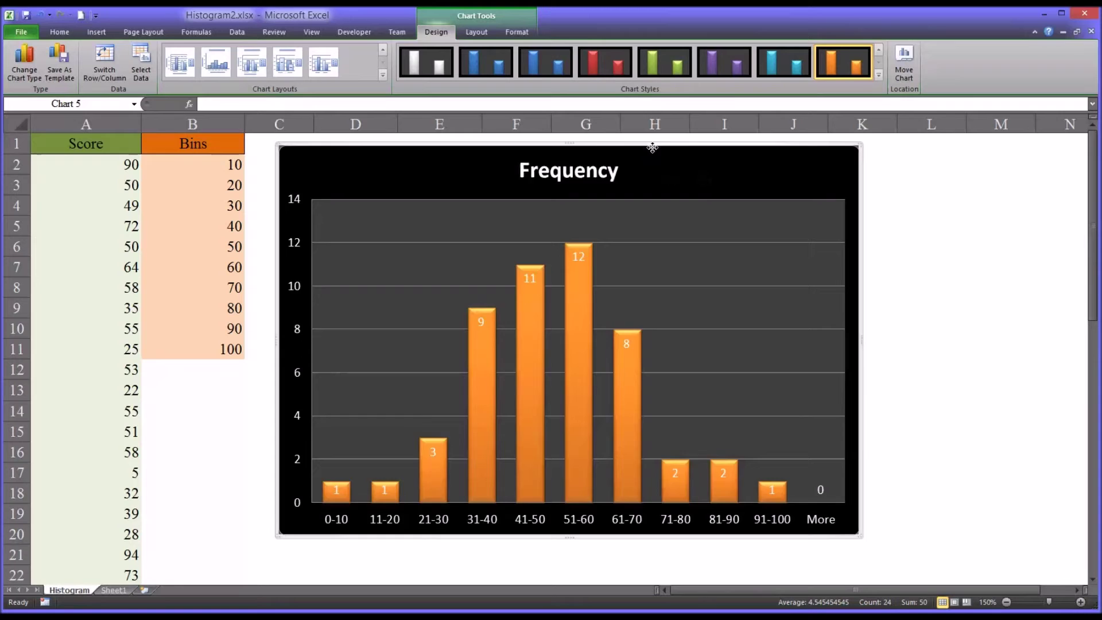
drag(653, 148, 845, 175)
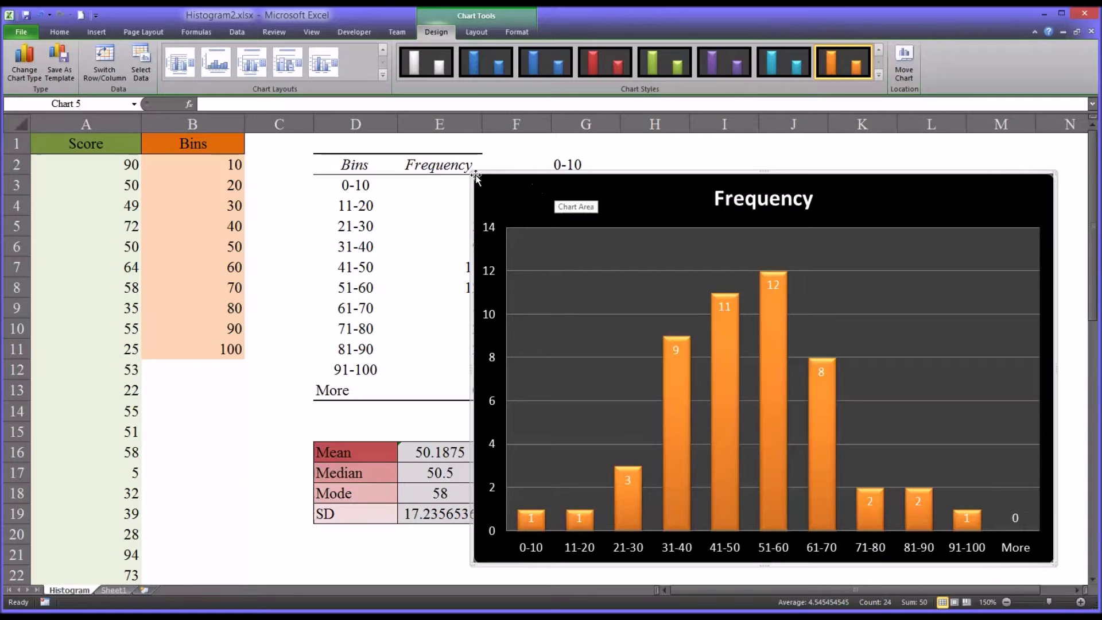
drag(470, 172, 508, 174)
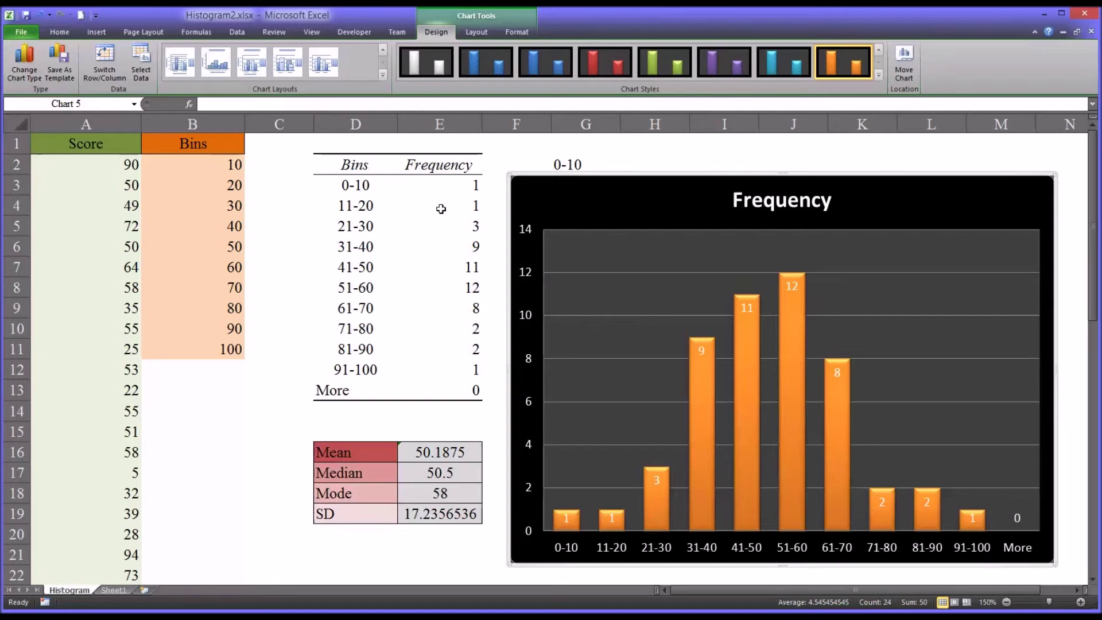
drag(363, 169, 431, 390)
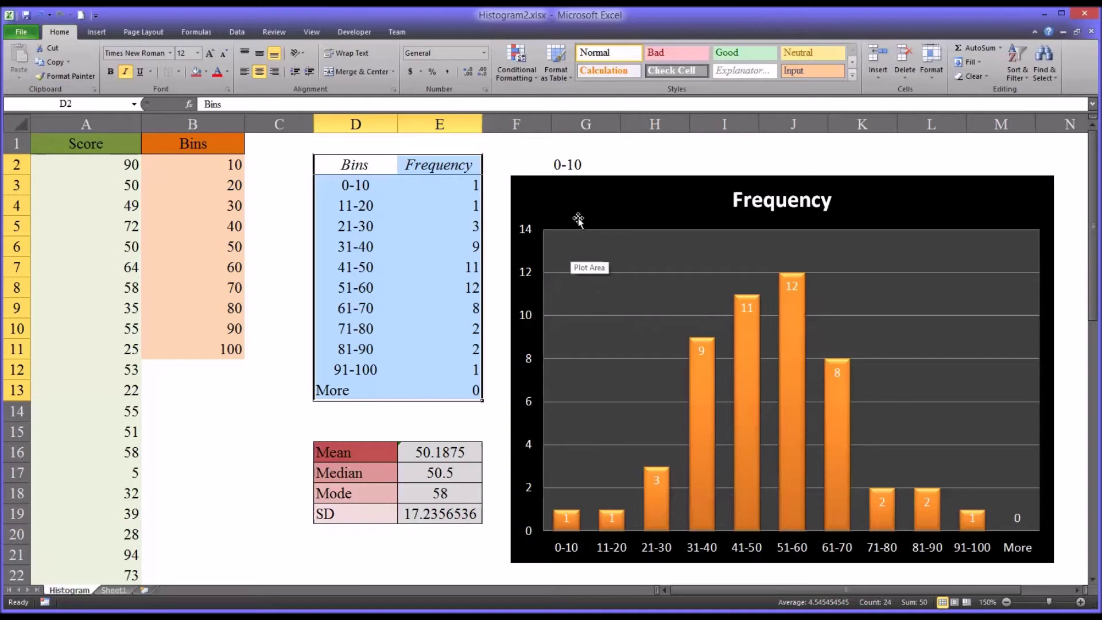
- Change E4, E7 and E12 to 2, 12 and 2, then reselect the Bins/Frequency table
click(448, 211)
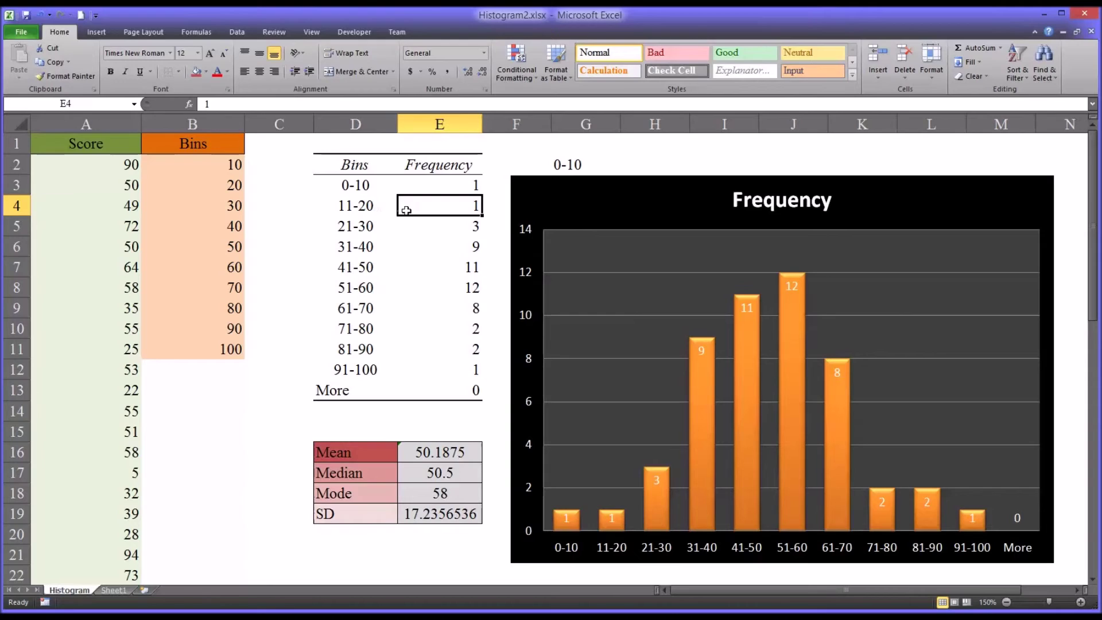
text(2)
key(Return)
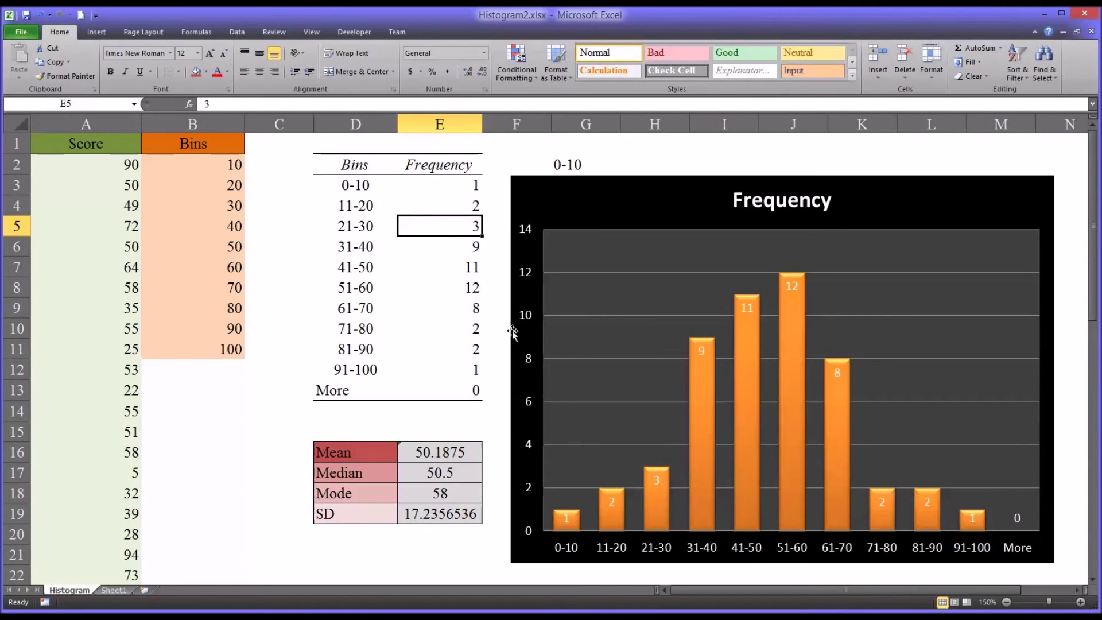
click(438, 272)
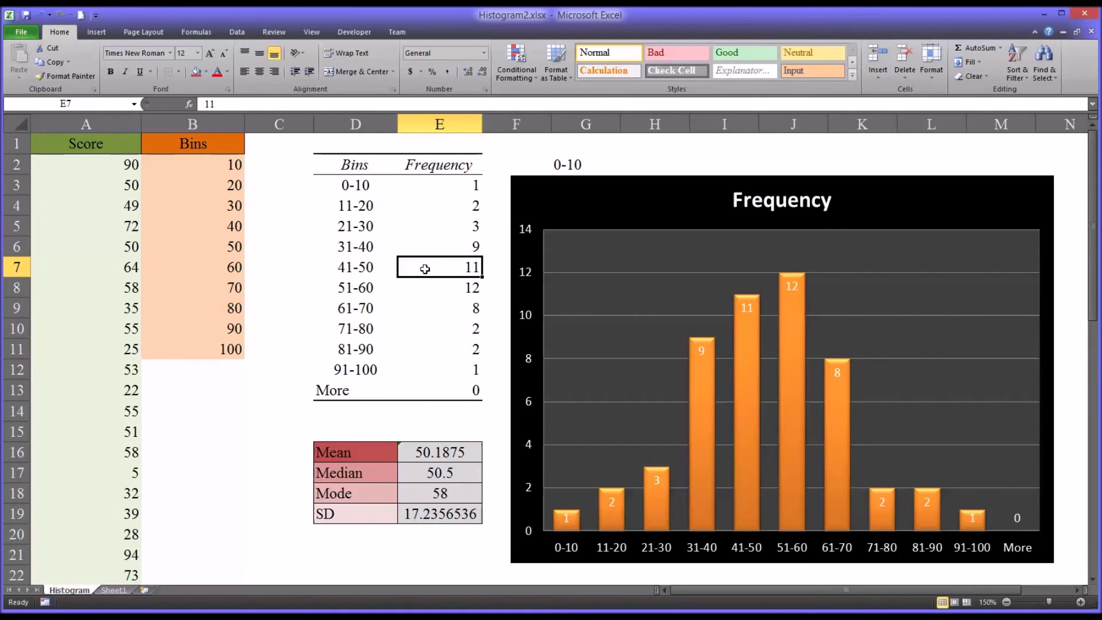
text(12)
key(Return)
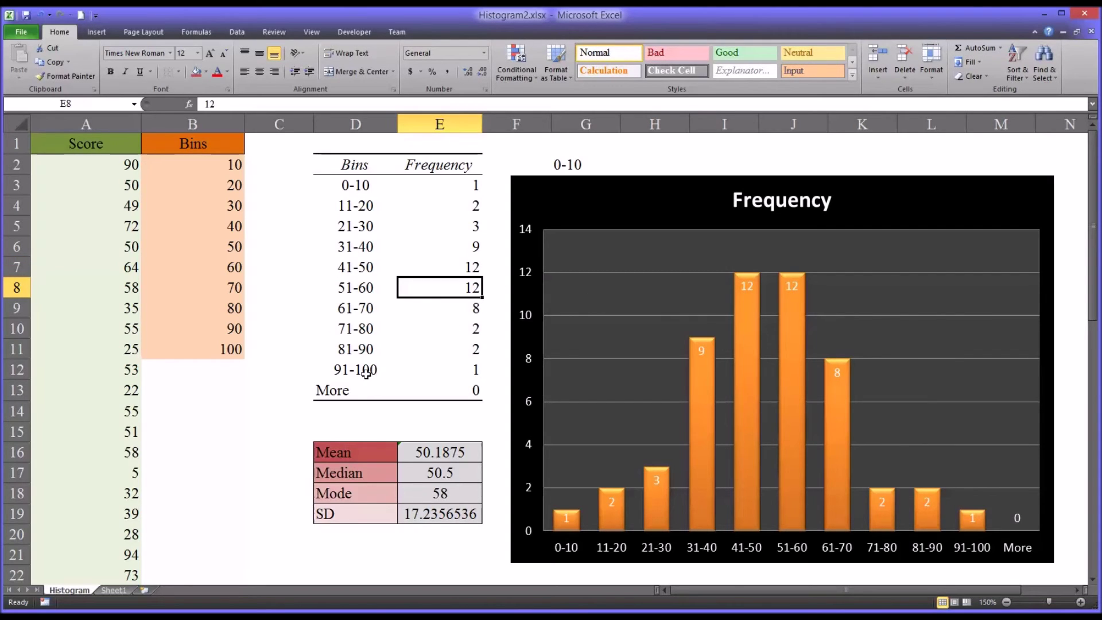
click(459, 370)
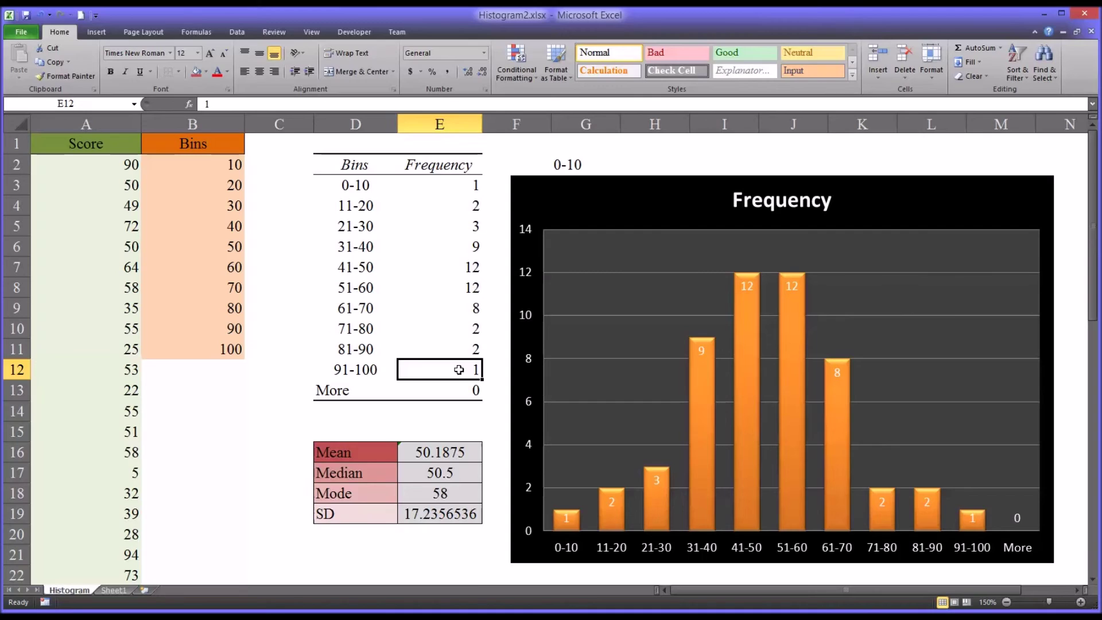
text(2)
key(Up)
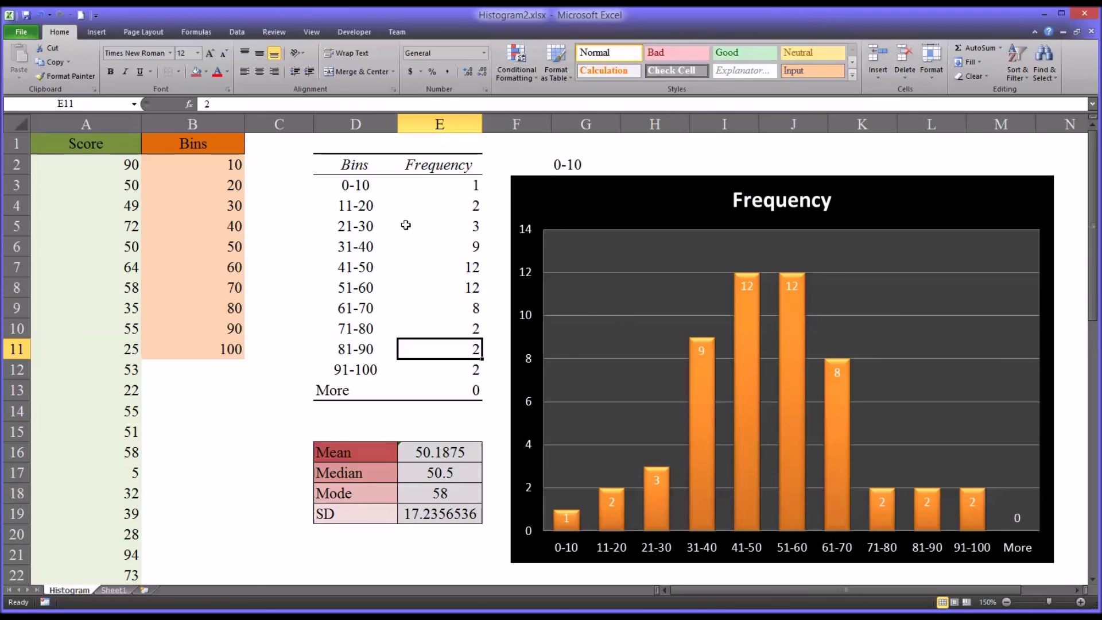
drag(369, 167, 448, 389)
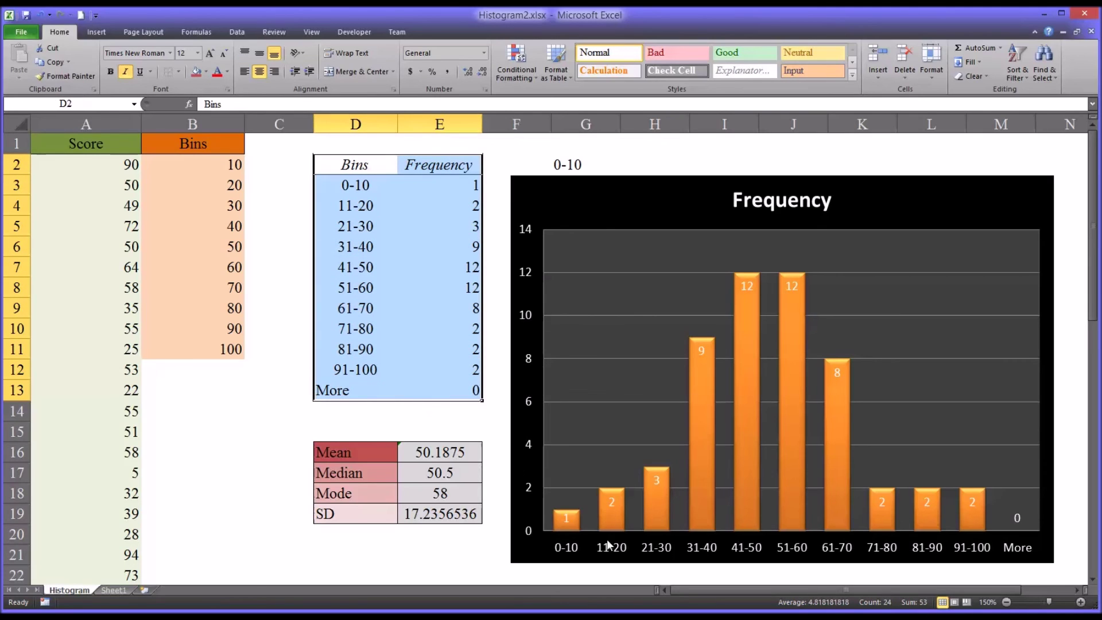